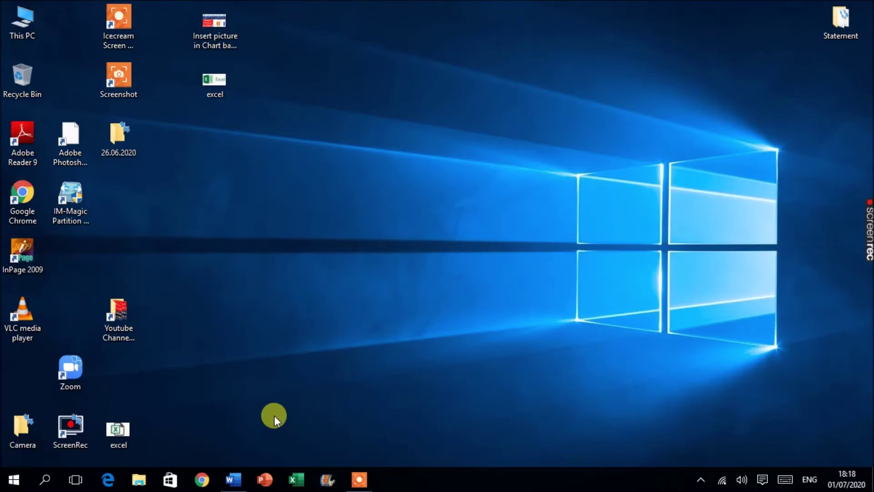
Switch to the blank Word document and generate 30 paragraphs of sample text with =rand(30).
mouse_move(242, 486)
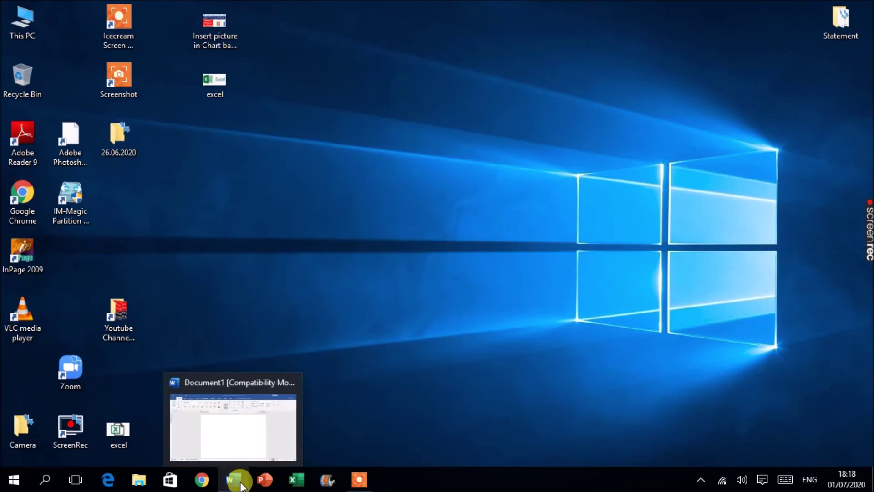
left_click(217, 443)
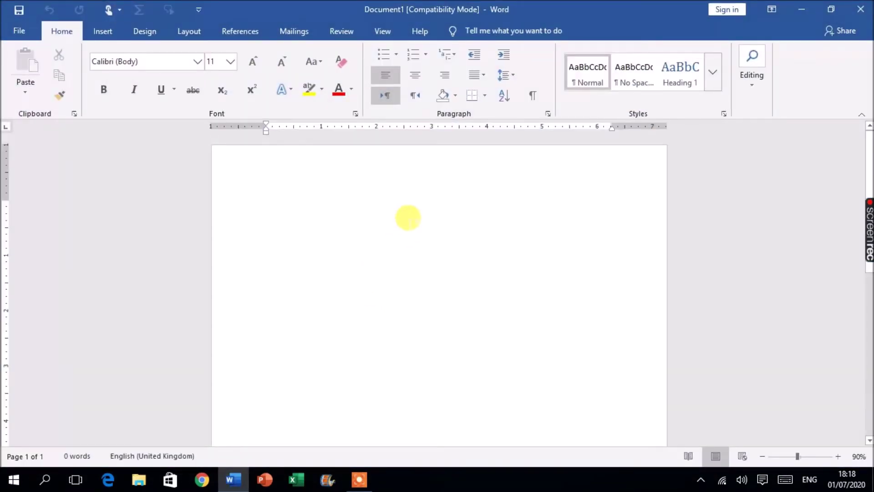
type("=rand")
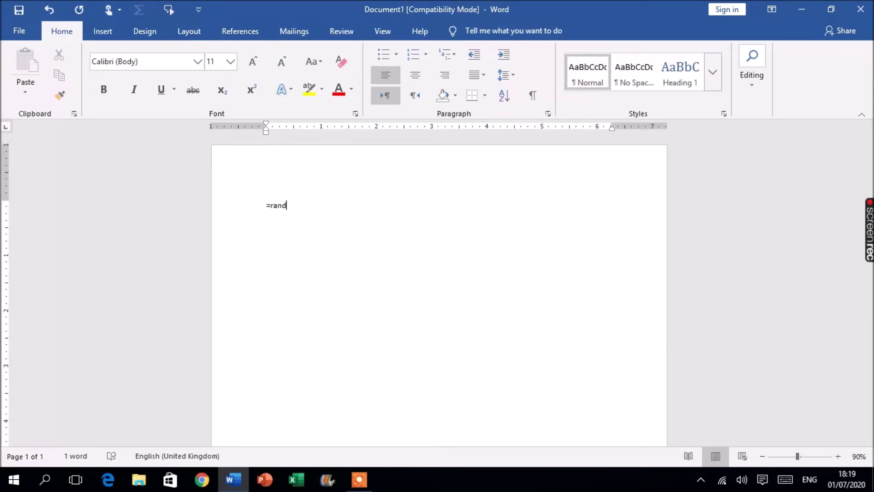
type("(")
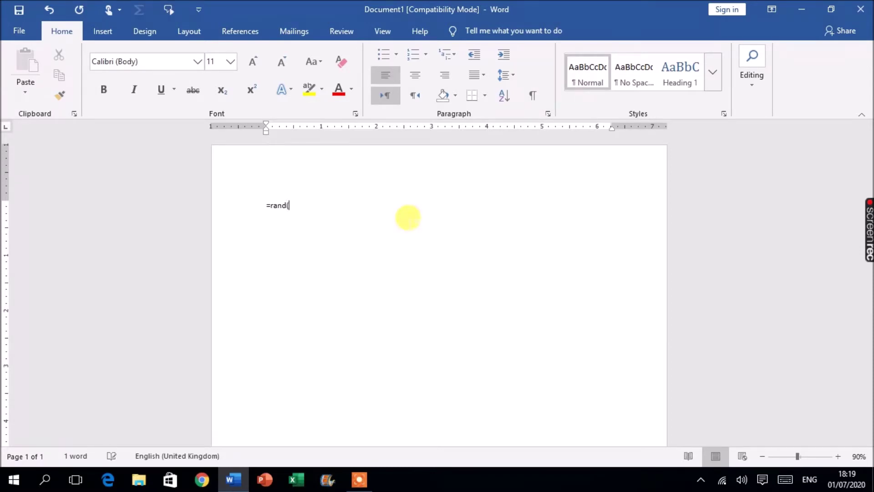
type("3")
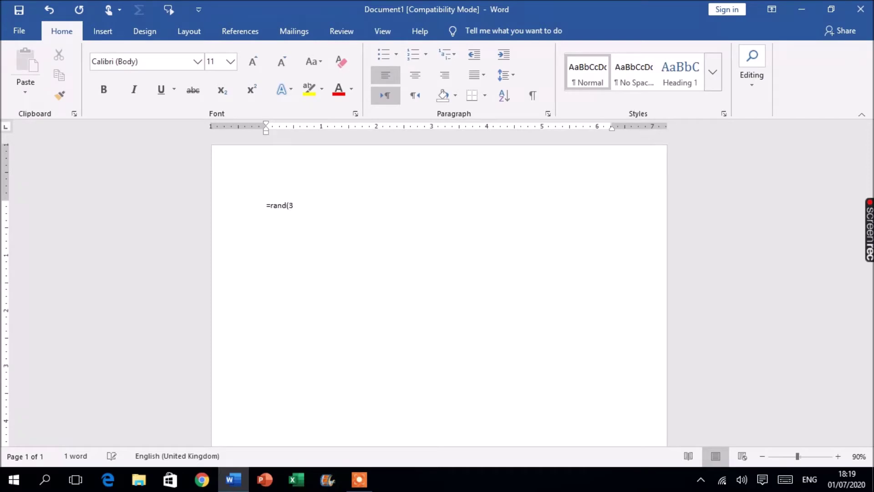
type("0)")
key("Return")
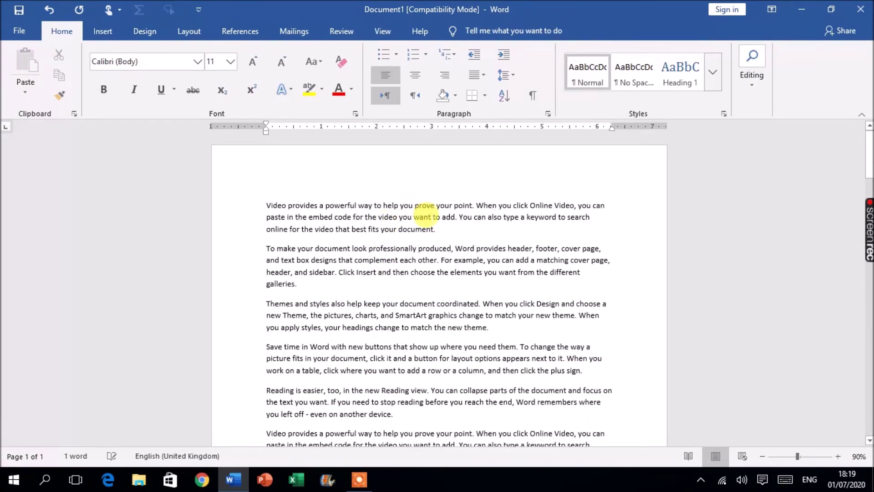
scroll(427, 214, "up", 7)
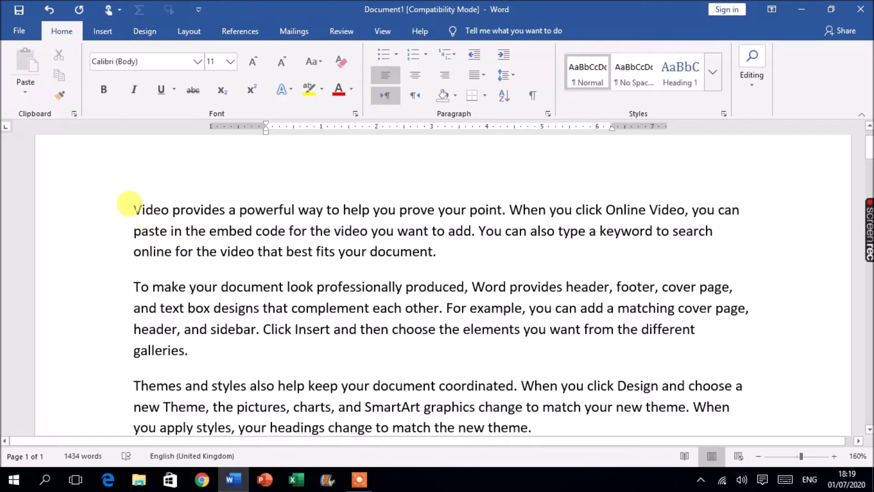
left_click_drag(129, 206, 500, 198)
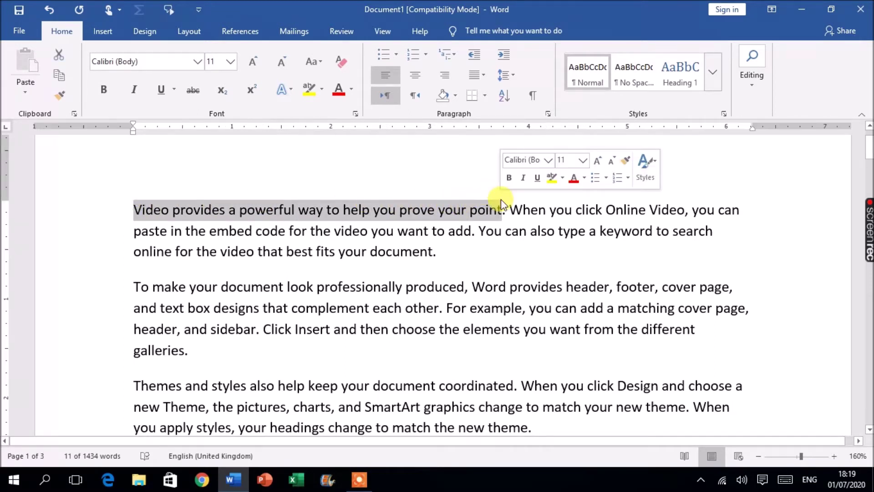
left_click(517, 262)
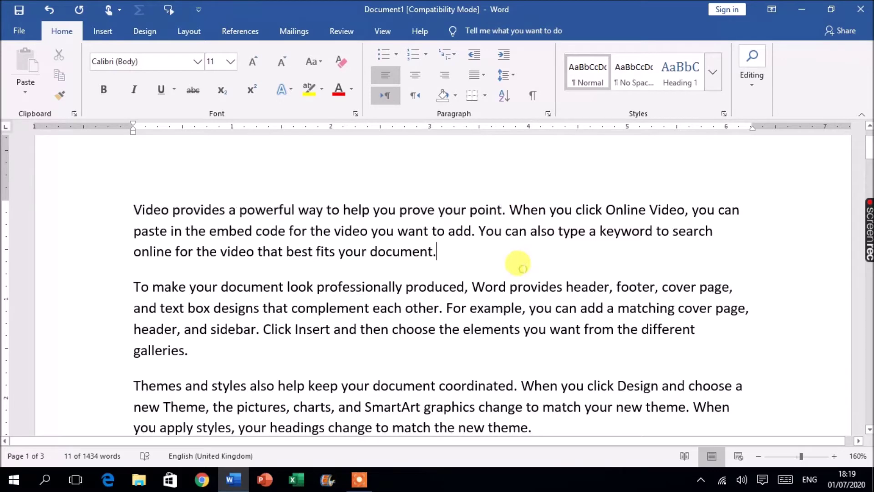
left_click_drag(127, 203, 507, 213)
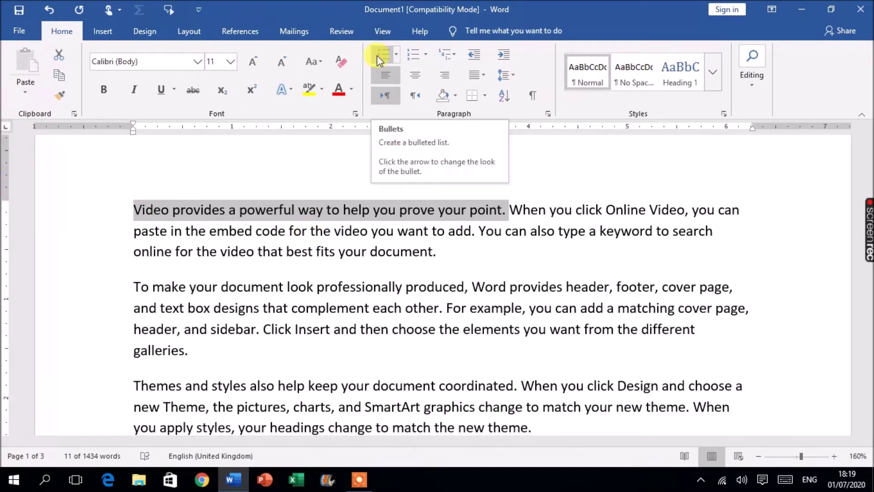
left_click(238, 252)
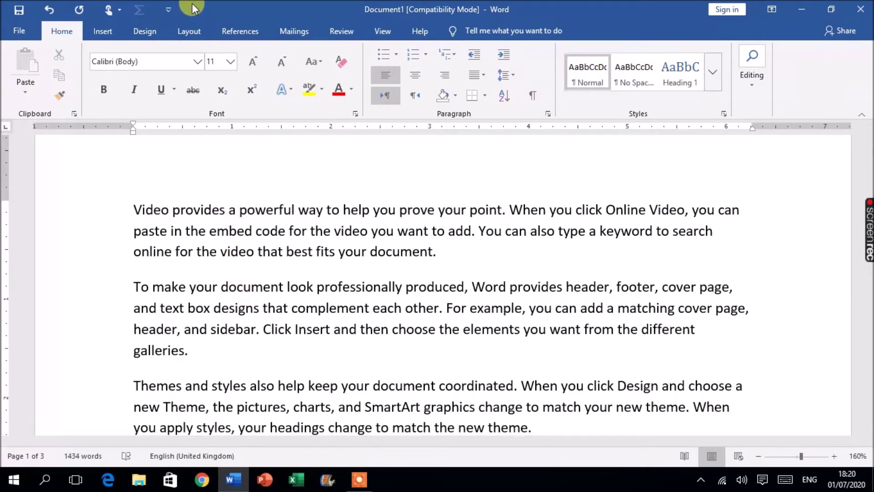
key("ctrl+a")
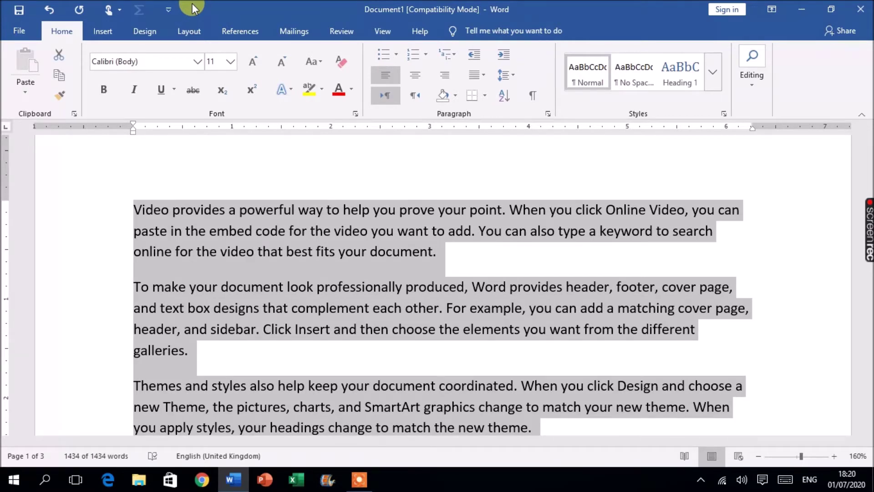
type("J")
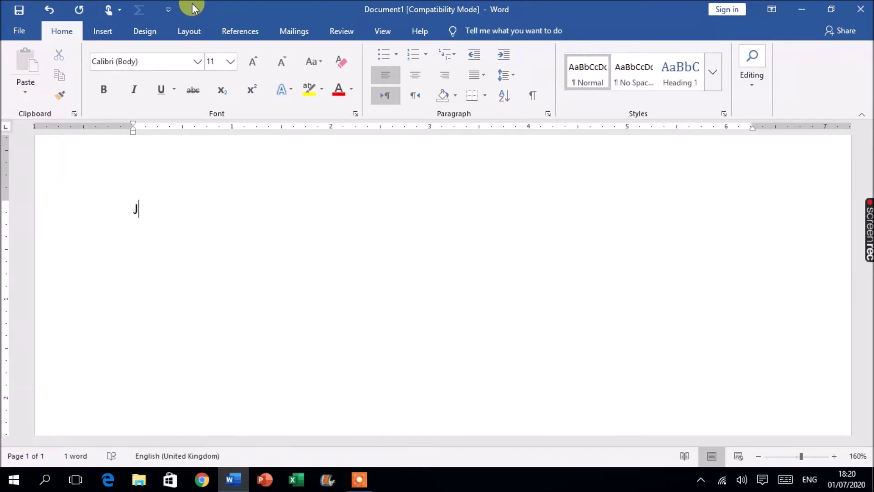
key("ctrl+z")
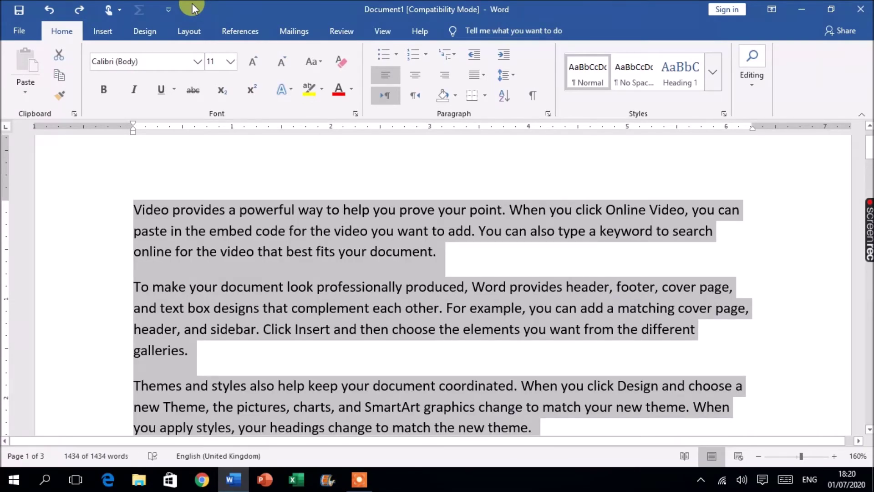
type("JJ")
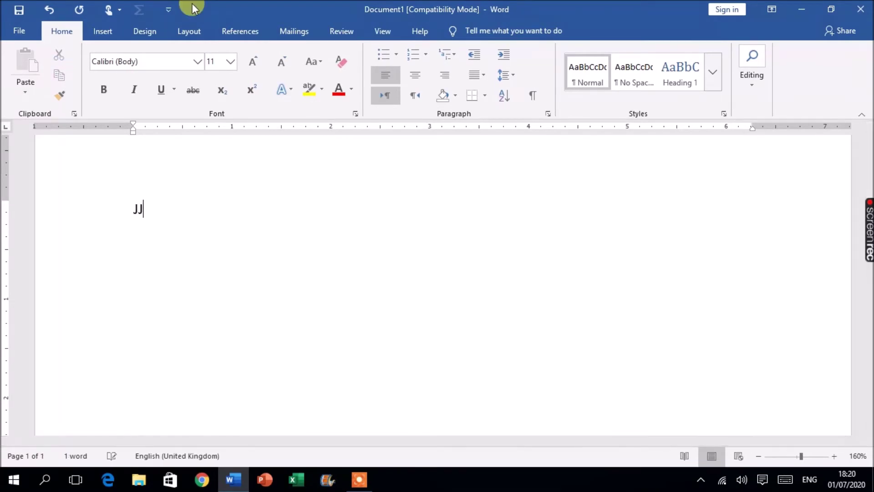
key("ctrl+z")
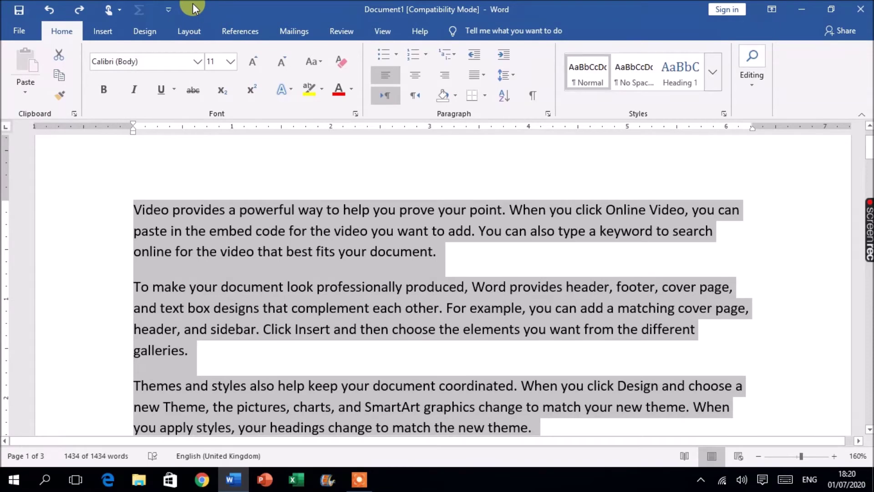
Select the first sentence of the opening paragraph and open the Quick Access Toolbar customization with All Commands listed.
left_click(187, 214)
left_click_drag(133, 209, 507, 214)
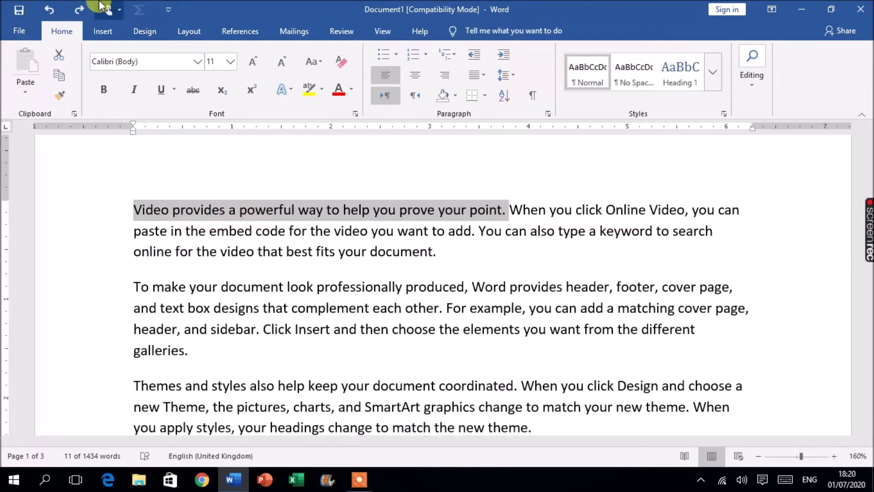
left_click(168, 10)
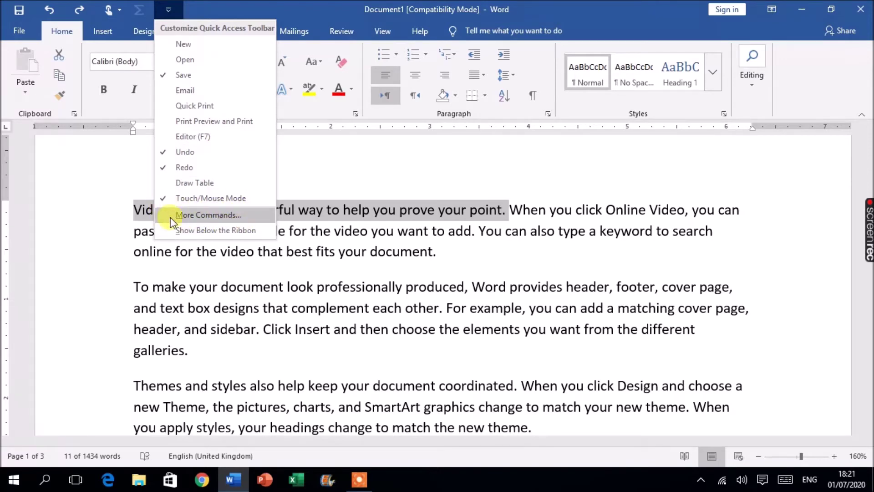
left_click(231, 215)
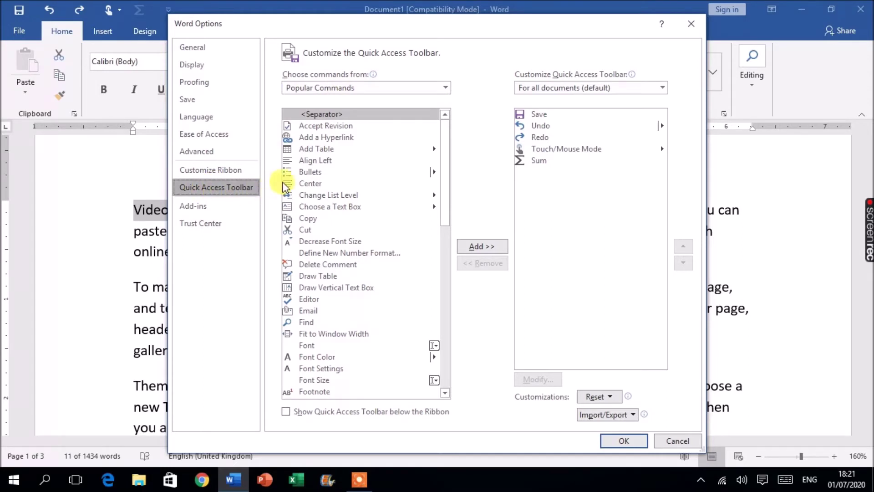
left_click(444, 89)
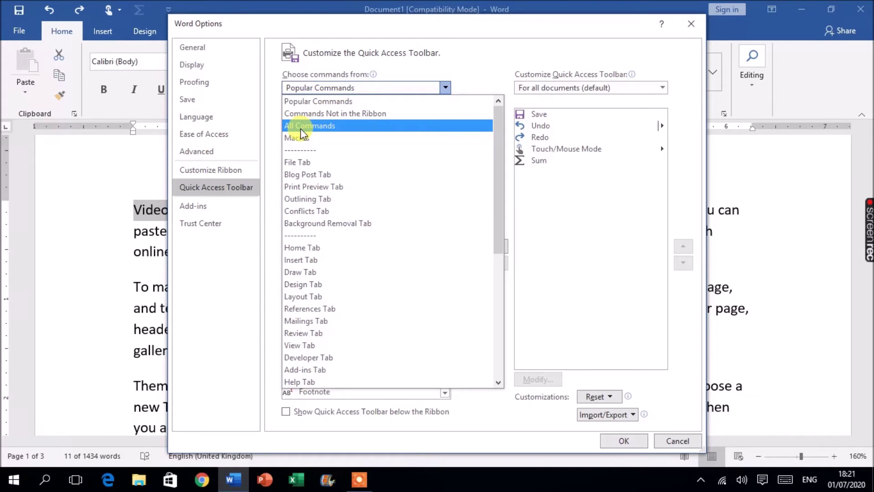
left_click(302, 104)
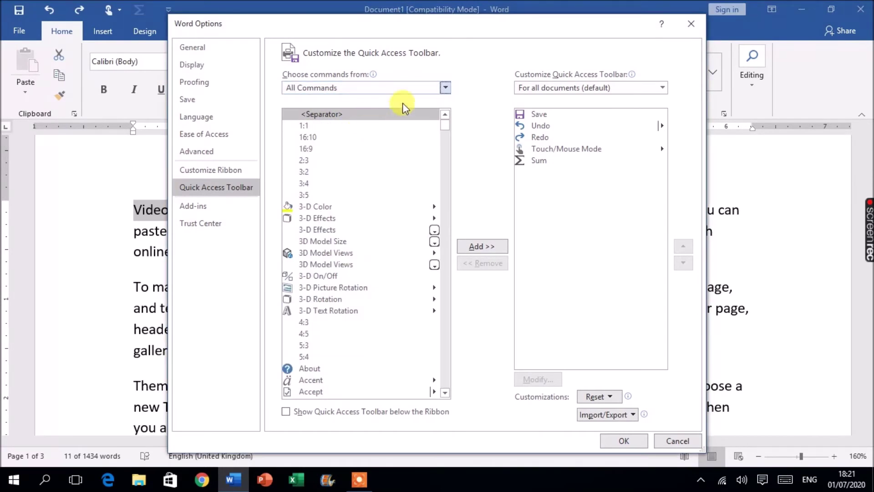
Browse the alphabetical list of all commands from the beginning down to the entries starting with H.
scroll(317, 132, "down", 4)
scroll(317, 132, "down", 18)
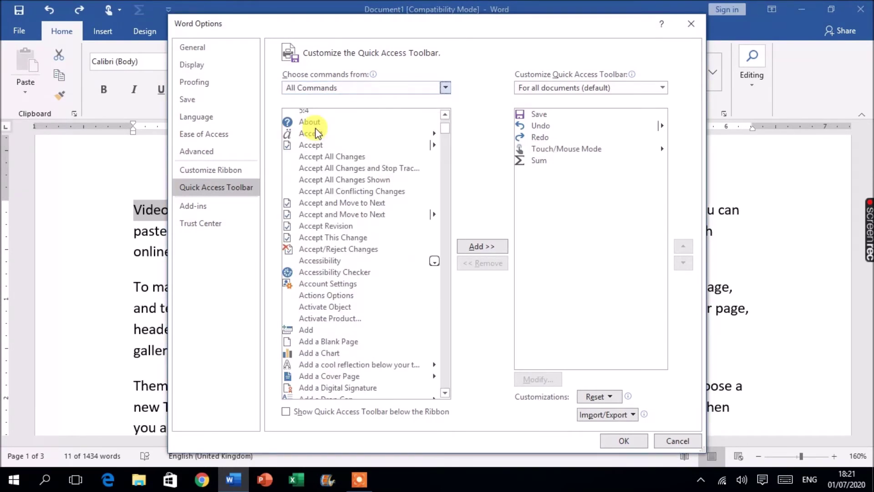
scroll(317, 132, "down", 12)
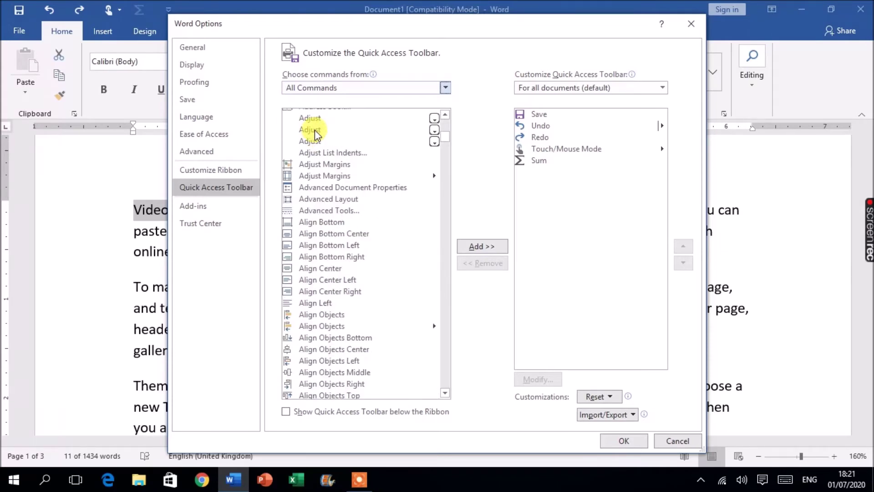
left_click(316, 153)
scroll(316, 155, "down", 11)
scroll(316, 153, "down", 20)
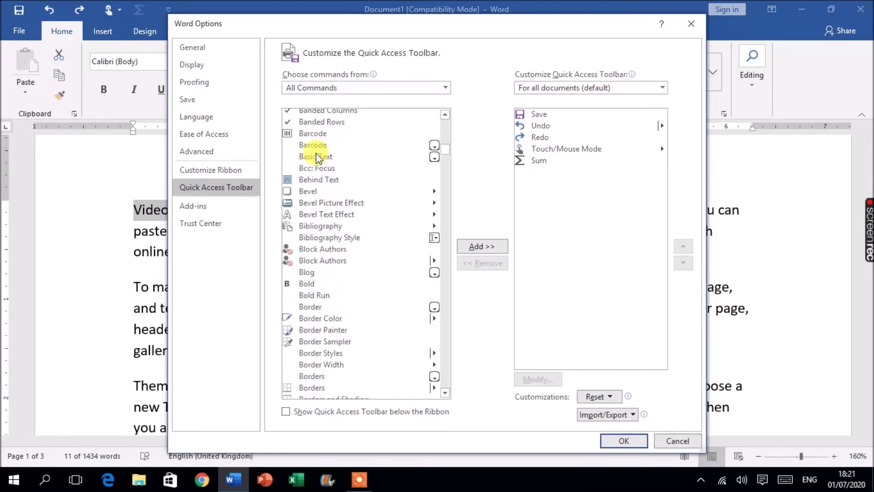
scroll(316, 153, "down", 20)
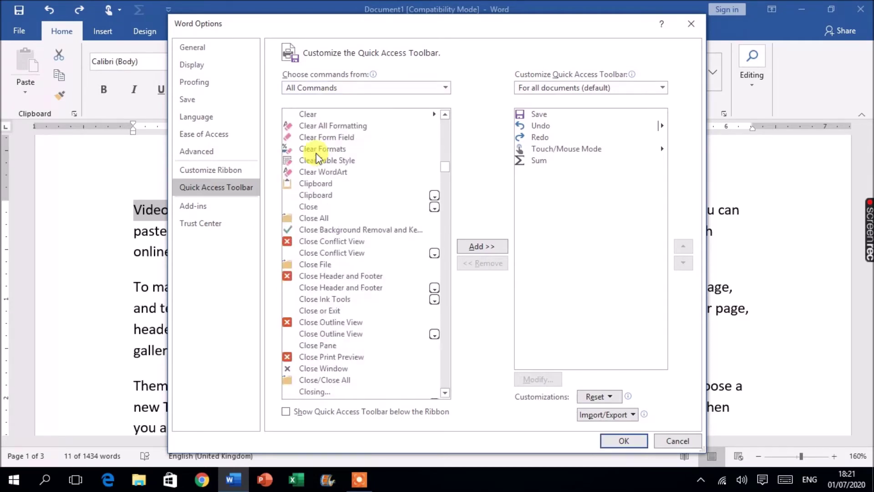
scroll(362, 191, "down", 20)
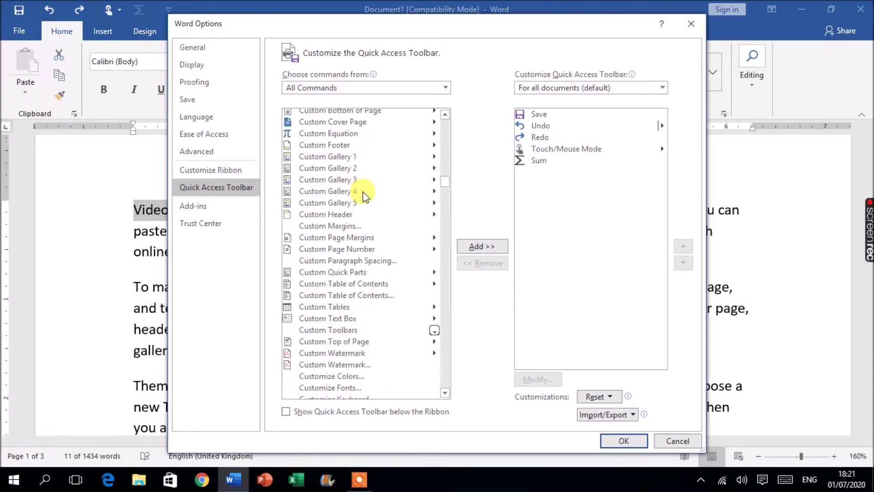
scroll(362, 192, "down", 20)
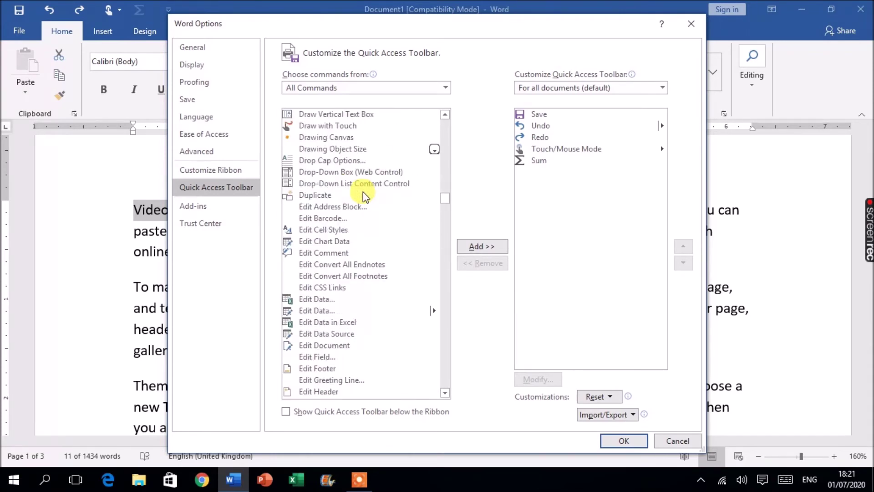
scroll(362, 192, "down", 20)
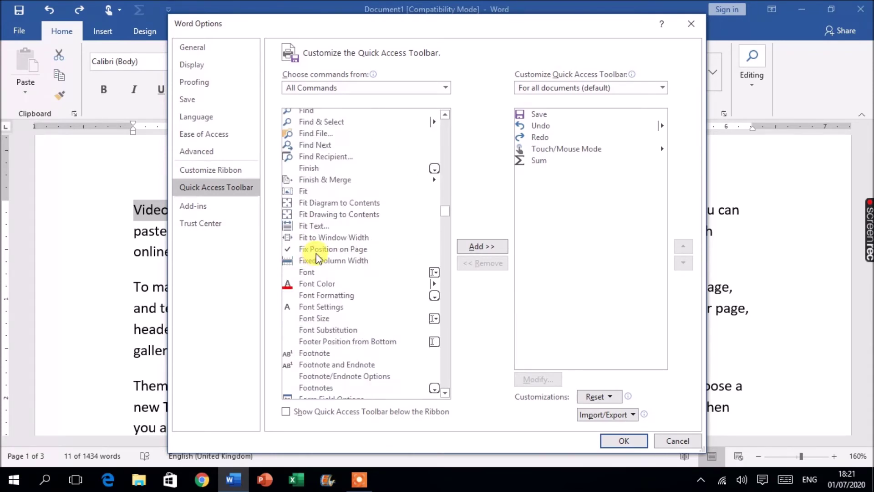
scroll(349, 299, "down", 20)
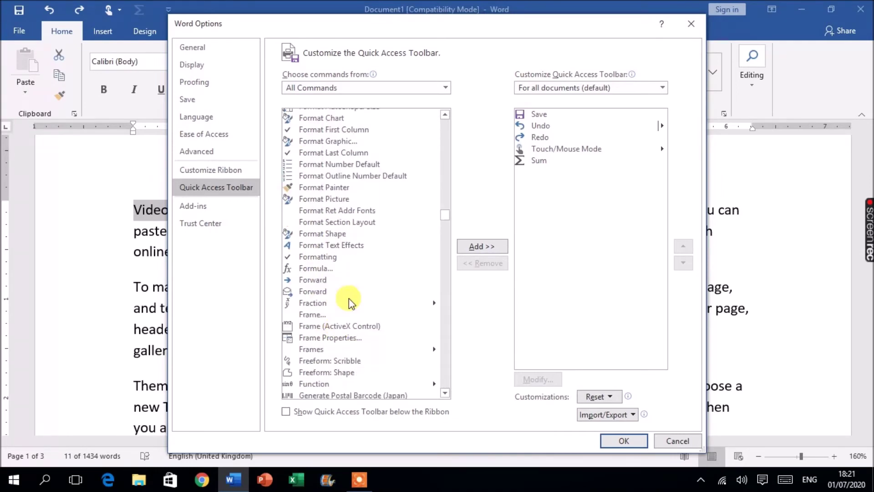
scroll(366, 259, "down", 4)
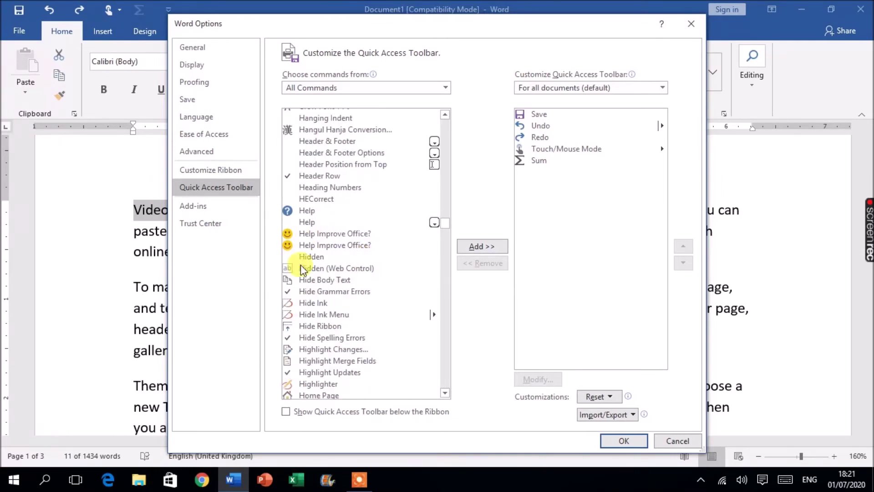
Browse the commands starting with S in the list of all commands, from the Save entries down to Size Window.
left_click(314, 257)
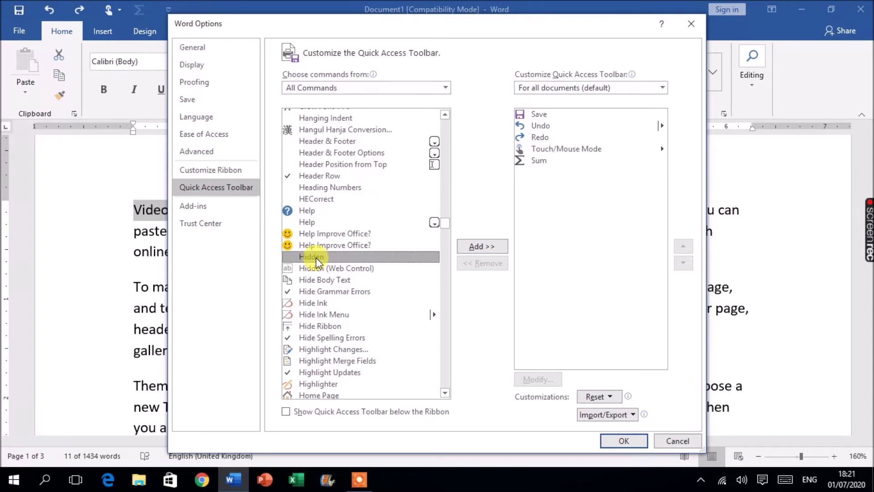
key("s")
key("s")
key("s")
key("s")
key("s")
key("s")
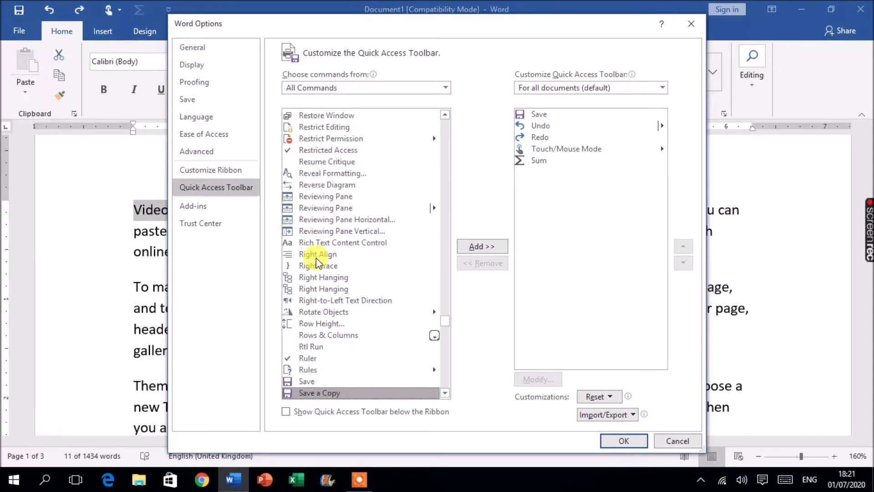
key("s")
key("s")
key("s")
key("s")
key("s")
key("s")
key("s")
key("s")
key("s")
key("s")
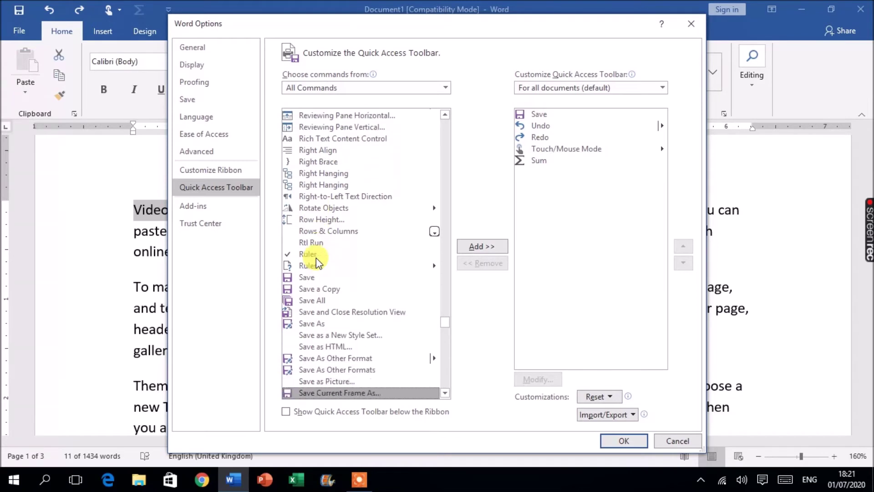
key("s")
key("s")
key("s")
key("s")
key("s")
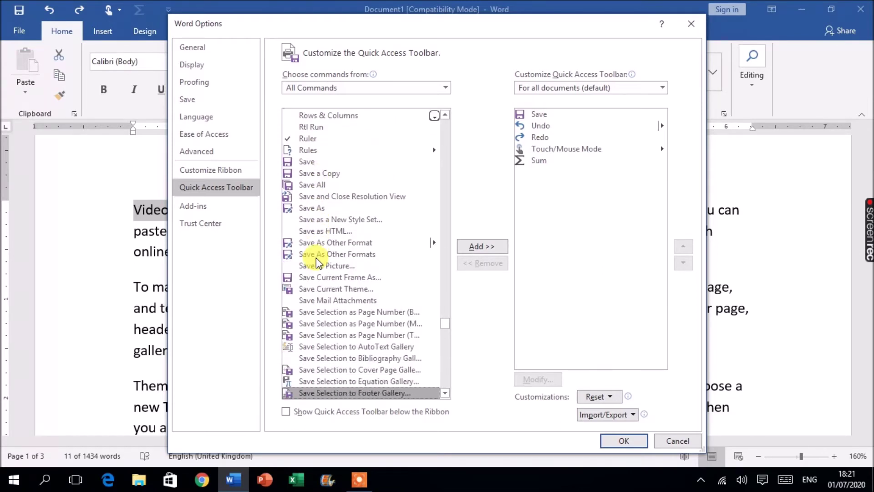
key("s")
key("s")
key("s")
key("s")
key("s")
key("s")
key("s")
key("s")
key("s")
key("s")
key("s")
key("s")
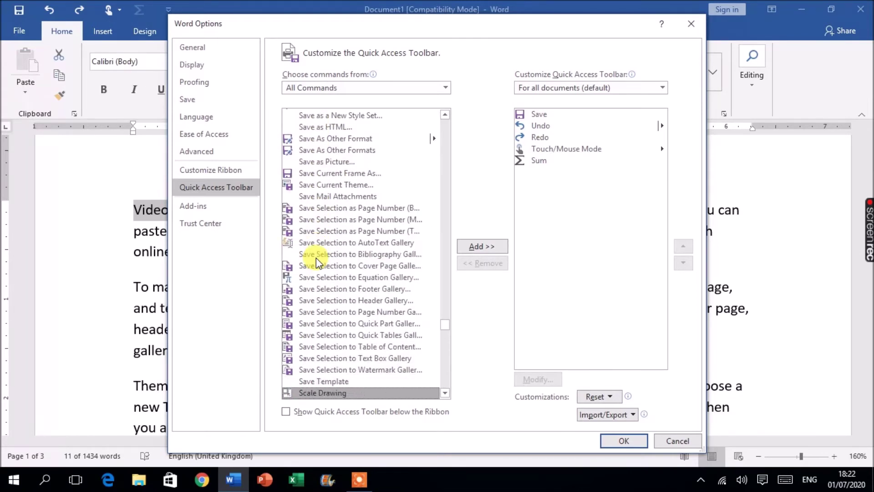
key("s")
key("s")
key("s")
key("s")
key("s")
key("s")
key("s")
key("s")
key("s")
key("s")
key("s")
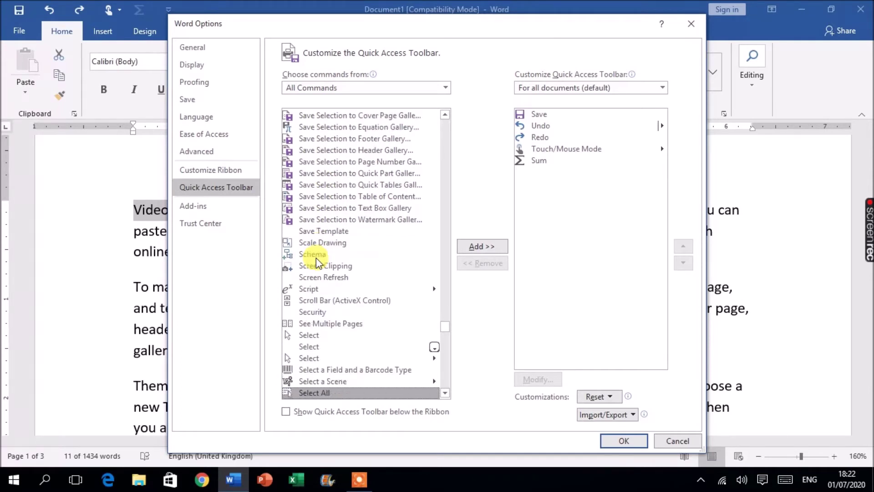
key("s")
key("s")
key("s")
key("s")
key("s")
key("s")
key("s")
key("s")
key("s")
key("s")
key("s")
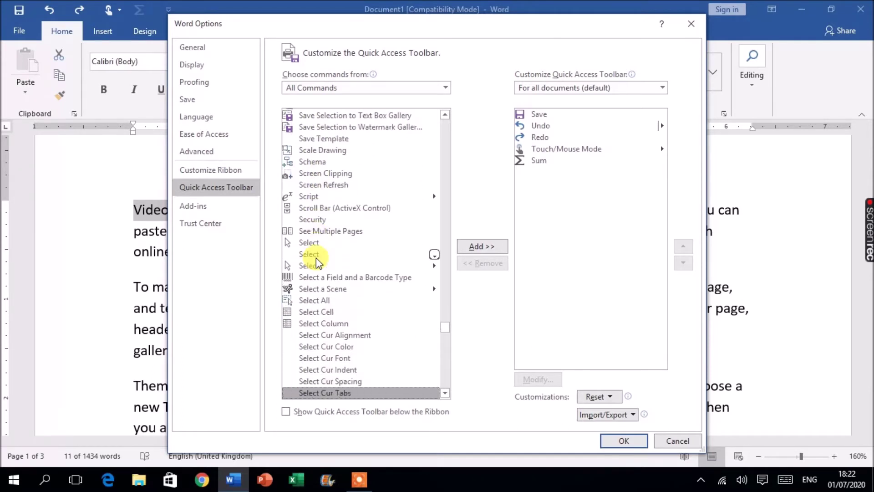
key("s")
key("s")
key("s")
key("s")
key("s")
key("s")
key("s")
key("s")
key("s")
key("s")
key("s")
key("s")
key("s")
key("s")
key("s")
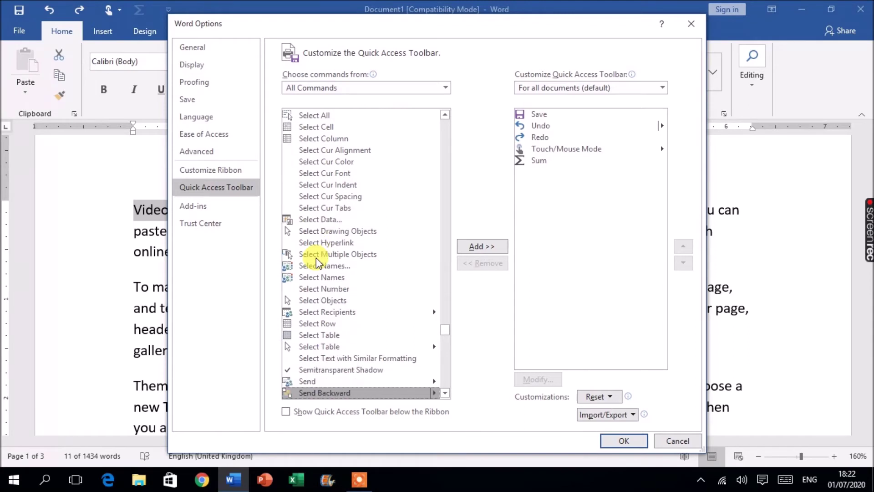
key("s")
key("s")
key("s")
key("s")
key("s")
key("s")
key("s")
key("s")
key("s")
key("s")
key("s")
key("s")
key("s")
key("s")
key("s")
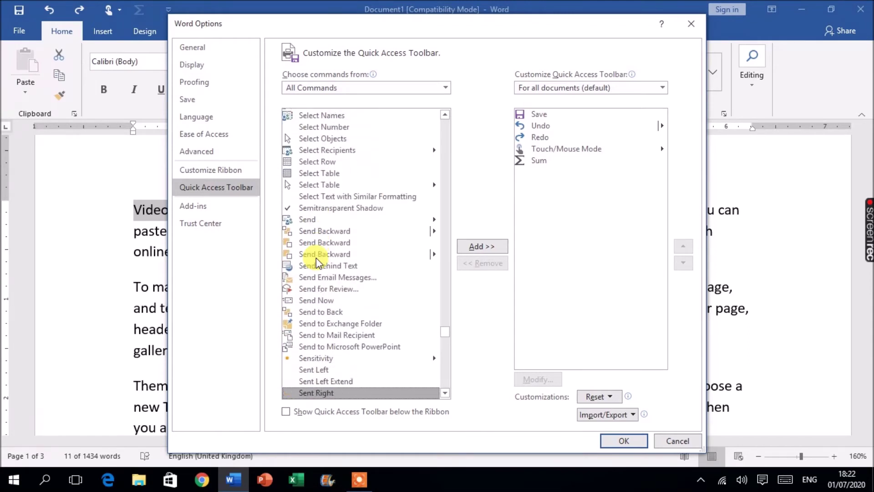
key("s")
key("s")
key("s")
key("s")
key("s")
key("s")
key("s")
key("s")
key("s")
key("s")
key("s")
key("s")
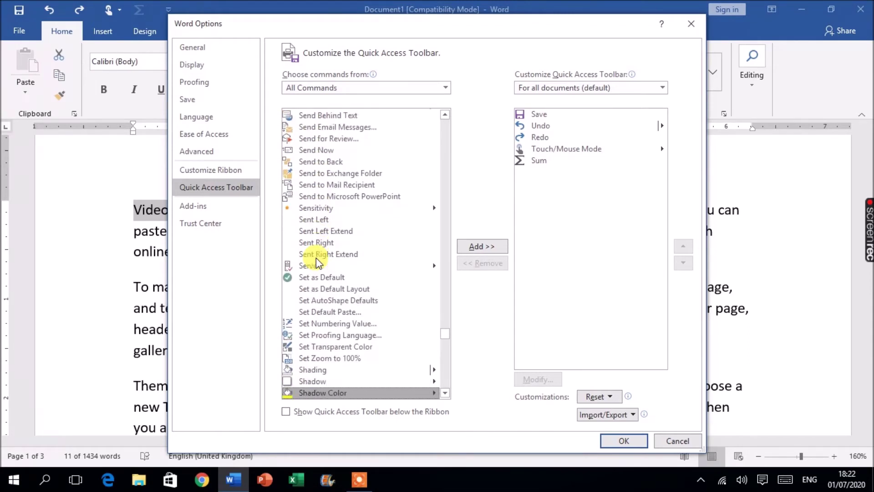
key("s")
key("s")
key("s")
key("s")
key("s")
key("s")
key("s")
key("s")
key("s")
key("s")
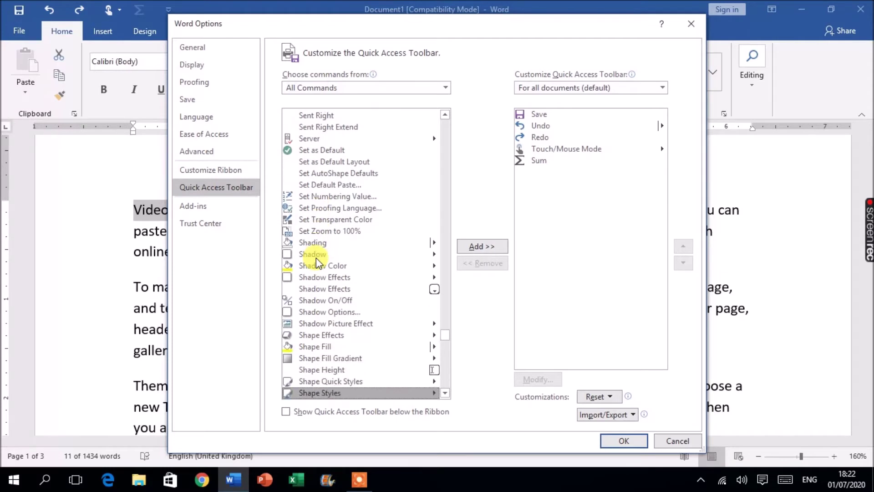
key("s")
key("s")
key("s")
key("s")
key("s")
key("s")
key("s")
key("s")
key("s")
key("s")
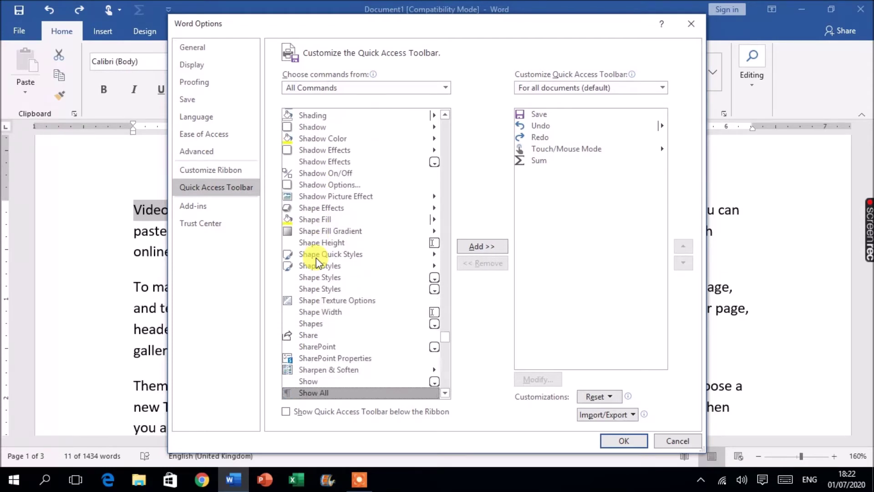
key("s")
key("s")
key("s")
key("s")
key("s")
key("s")
key("s")
key("s")
key("s")
key("s")
key("s")
key("s")
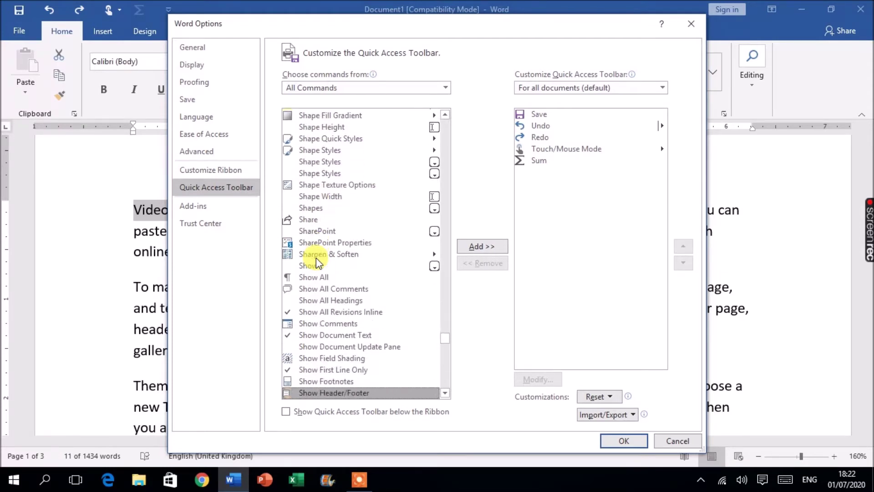
key("s")
key("s")
key("s")
key("s")
key("s")
key("s")
key("s")
key("s")
key("s")
key("s")
key("s")
key("s")
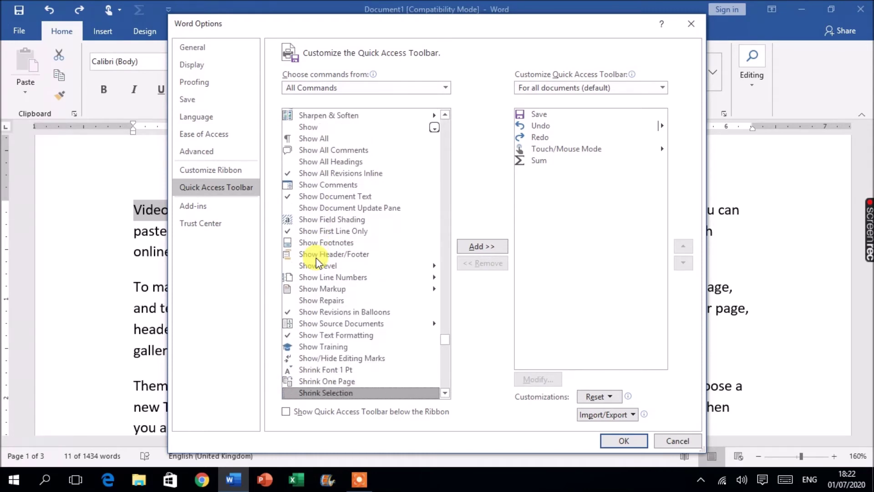
key("s")
key("s")
key("s")
key("s")
key("s")
key("s")
key("s")
key("s")
key("s")
key("s")
key("s")
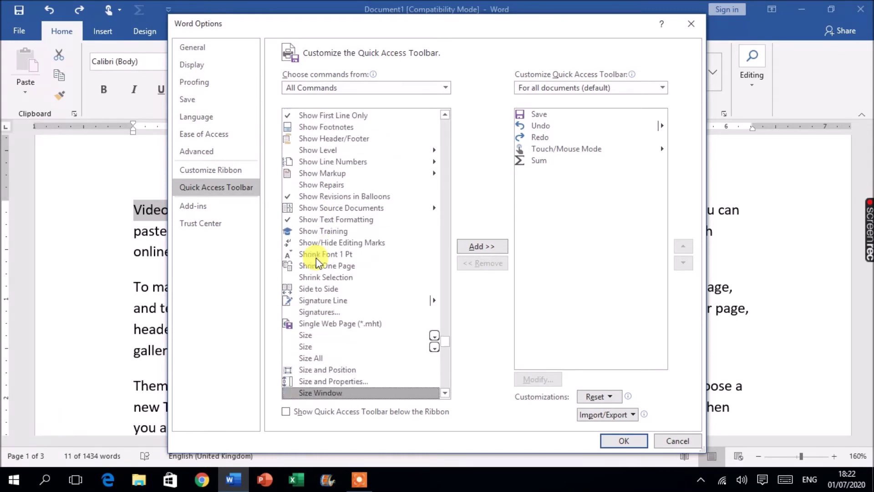
Browse the commands starting with S in the list of all commands, from Size Window down to the Standard entries.
key("s")
key("s")
key("s")
key("s")
key("s")
key("s")
key("s")
key("s")
key("s")
key("s")
key("s")
key("s")
key("s")
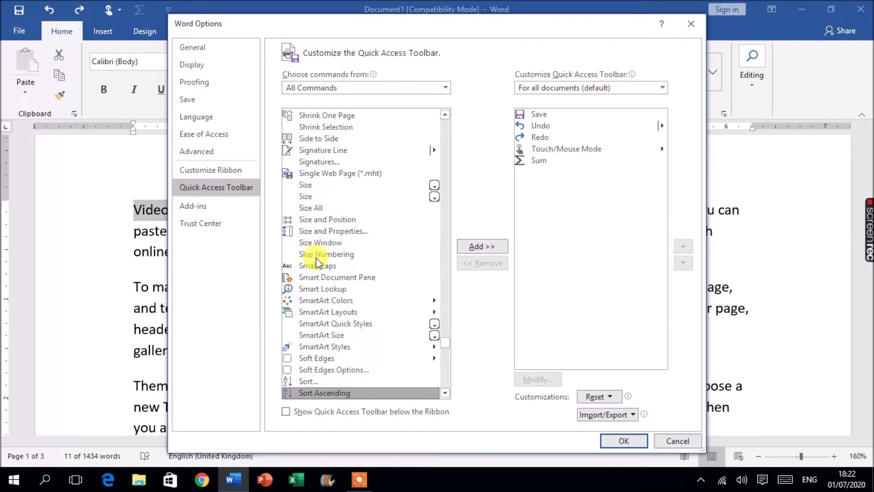
key("s")
key("s")
key("s")
key("s")
key("s")
key("s")
key("s")
key("s")
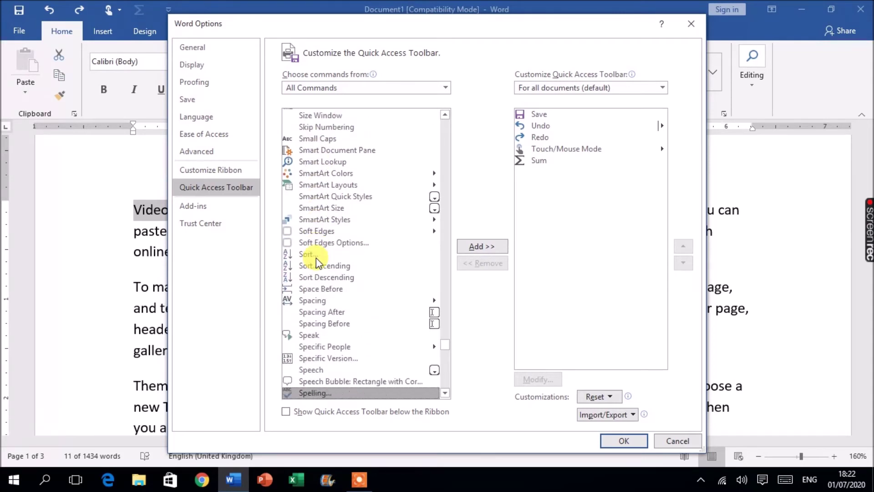
key("s")
key("s")
key("s")
key("s")
key("s")
key("s")
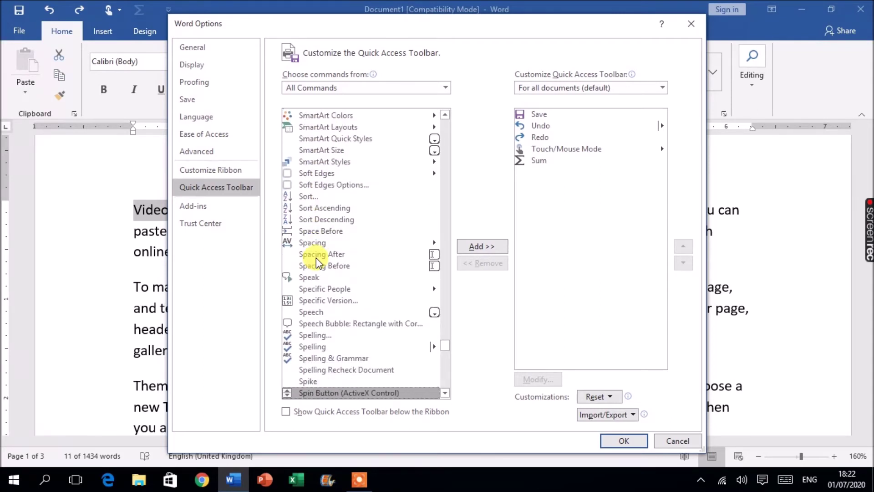
key("s")
key("s")
key("s")
key("s")
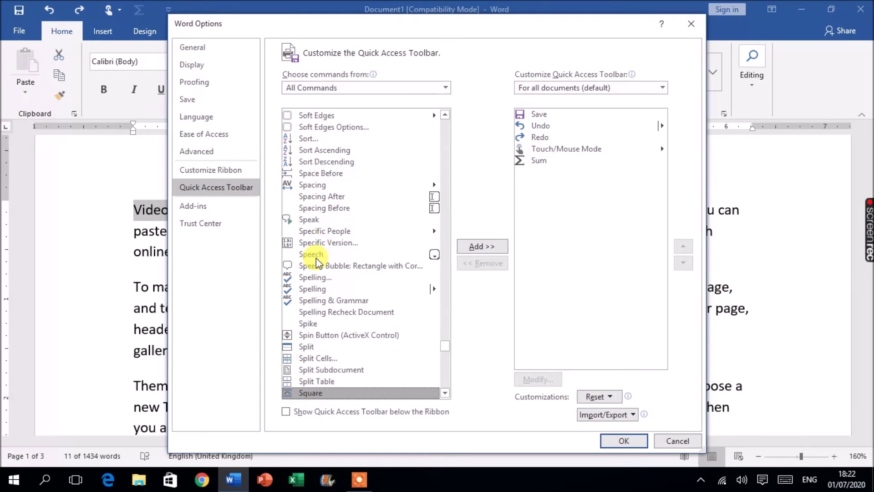
key("s")
Go back up the list to the Speak command, add it to the Quick Access Toolbar and confirm the options.
key("Up")
key("Up")
key("Up")
key("Up")
key("Up")
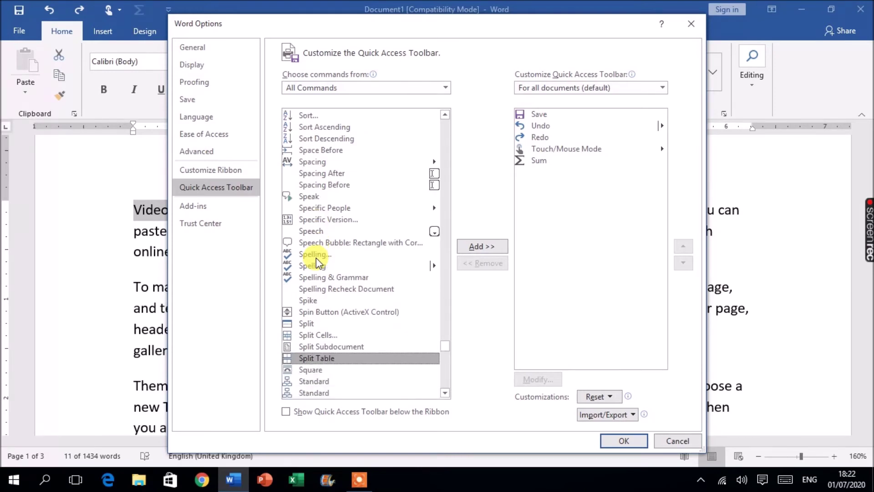
key("Up")
key("Up")
key("Up")
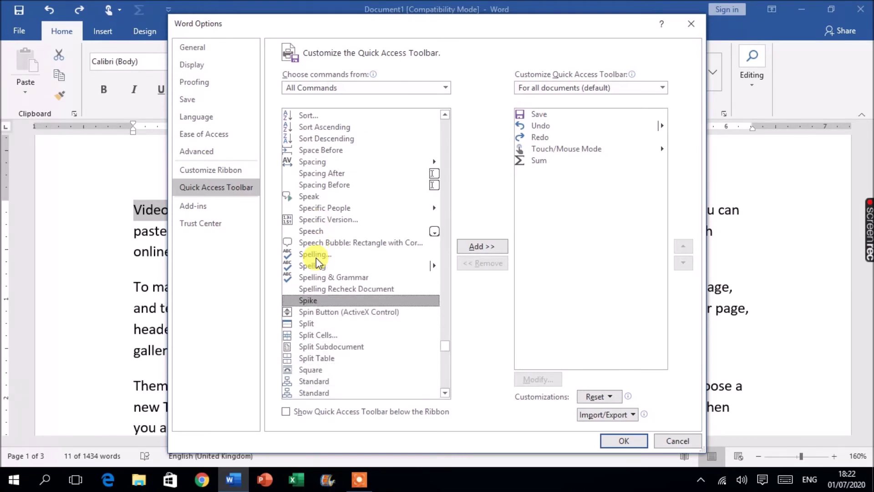
key("Up")
key("Up")
key("Up")
key("Up")
key("Up")
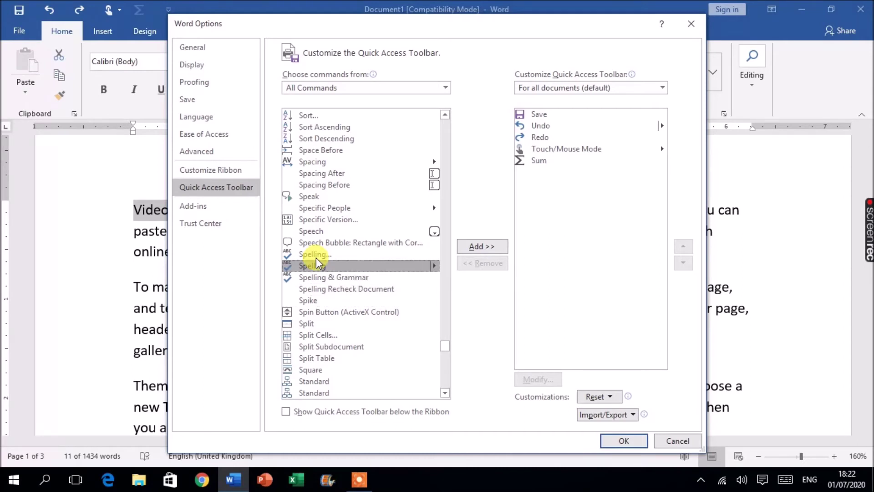
key("Up")
key("Up")
key("Up")
key("Up")
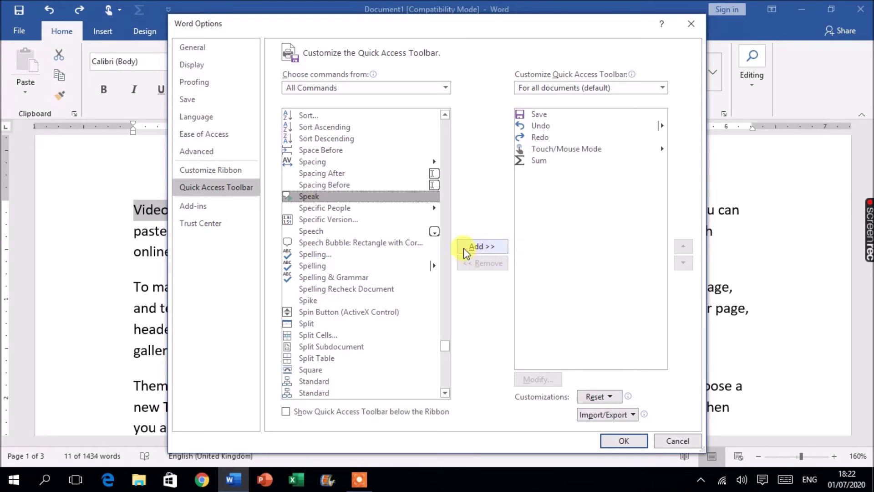
left_click(477, 247)
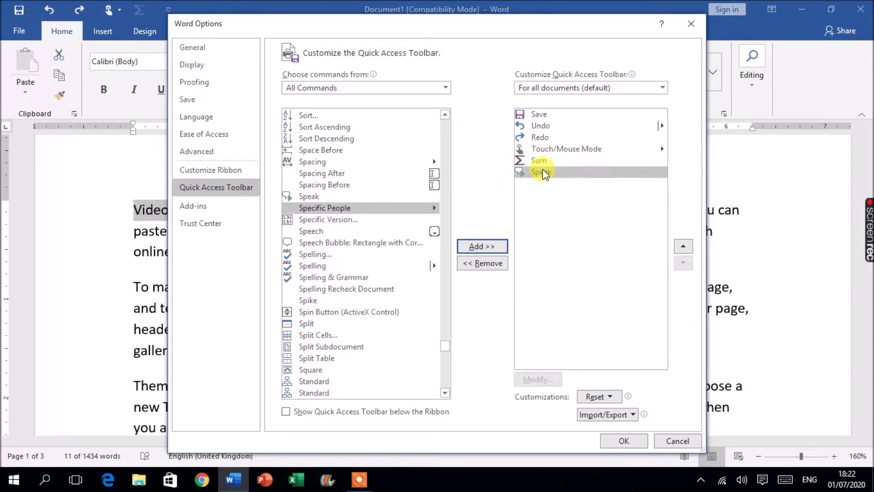
left_click(624, 441)
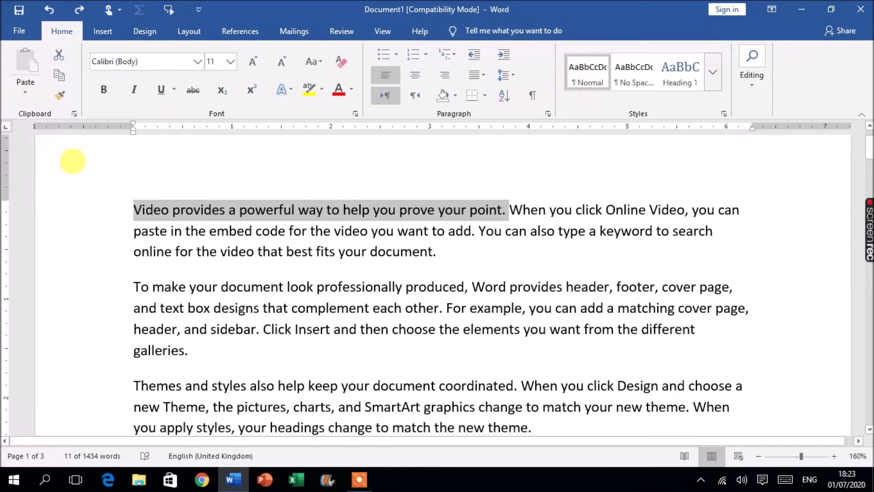
Select the opening sentence "Video provides a powerful way to help you prove your point." and have it read aloud with Speak.
left_click(207, 241)
left_click_drag(128, 205, 496, 208)
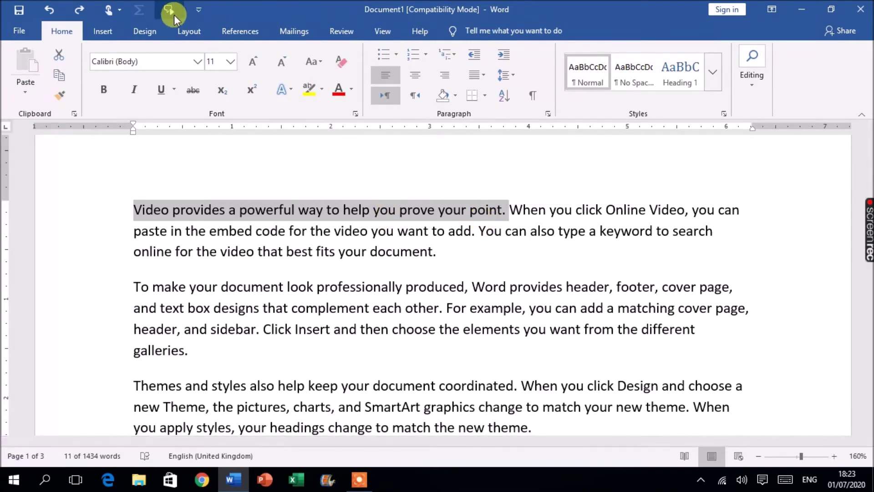
left_click(212, 210)
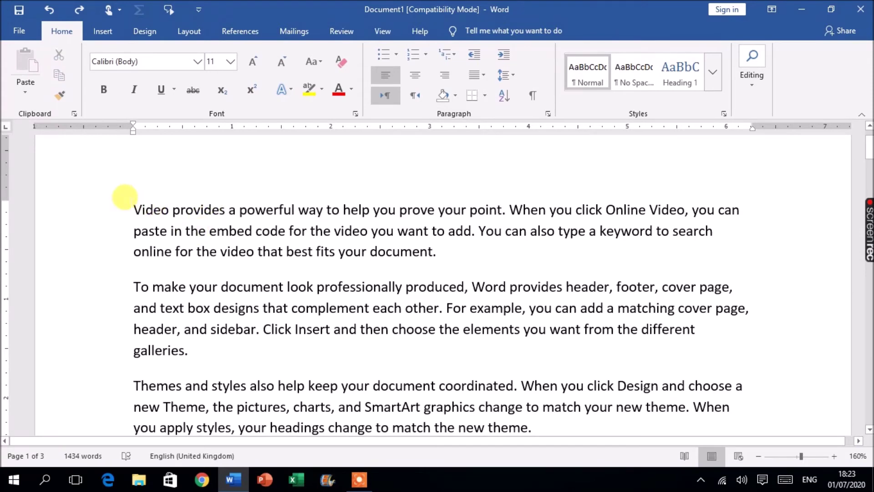
left_click_drag(121, 205, 501, 207)
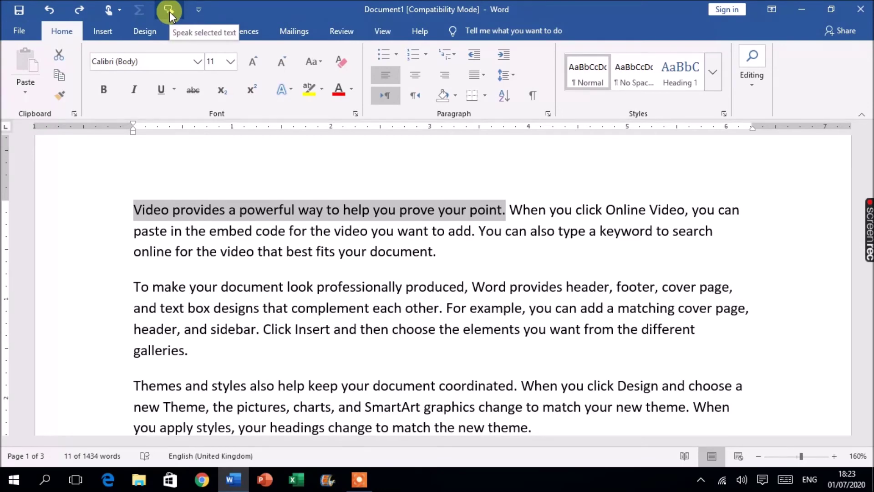
left_click(170, 12)
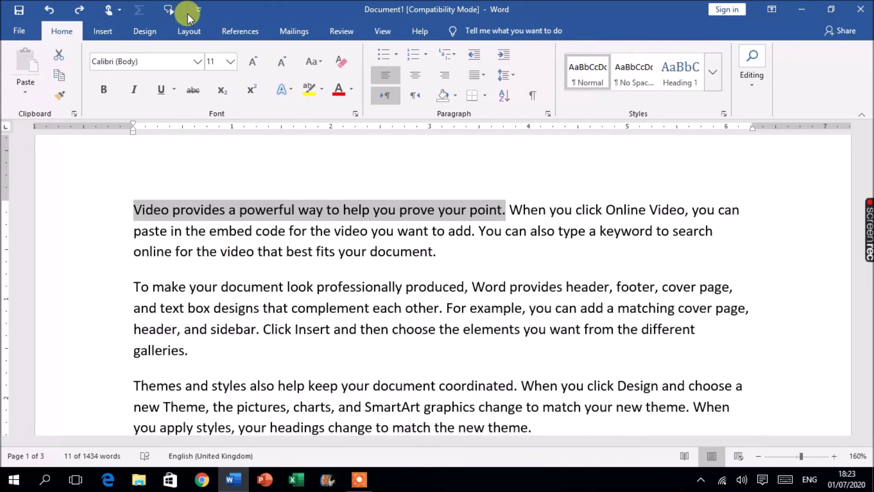
left_click(169, 12)
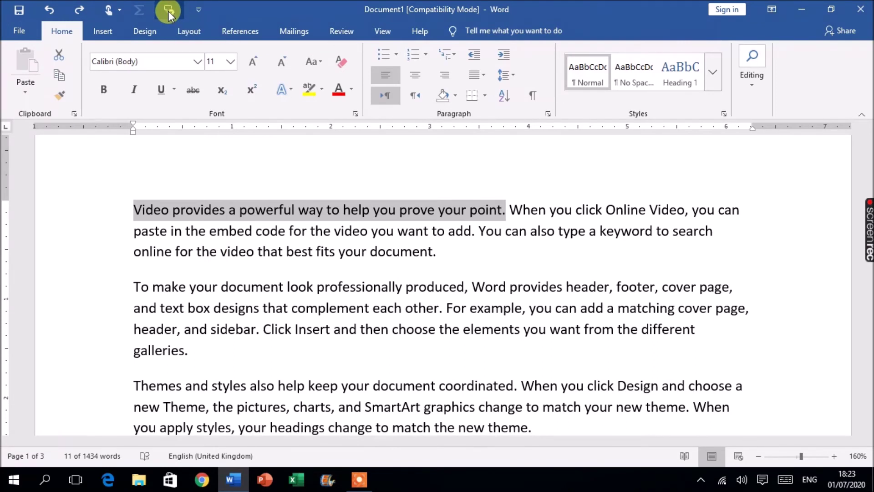
left_click(290, 203)
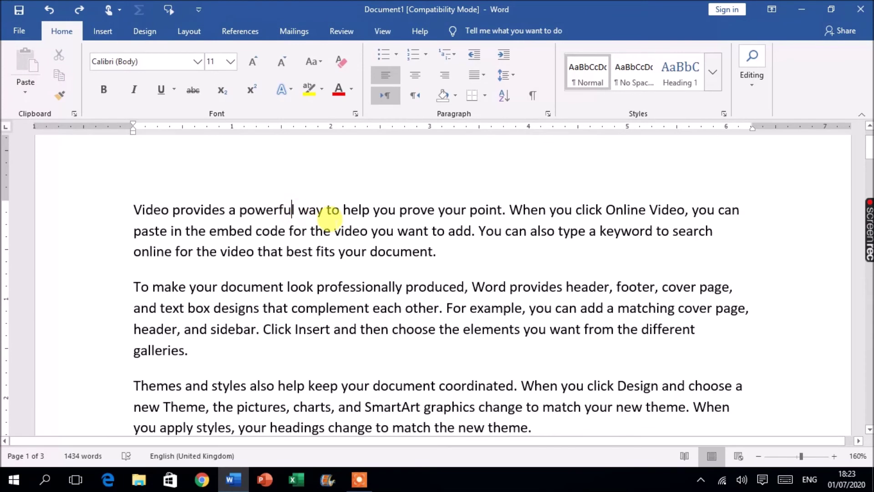
Select "Themes and styles also help keep your document coordinated" in the third paragraph and have it read aloud with Speak.
scroll(330, 216, "down", 2)
scroll(330, 216, "down", 2)
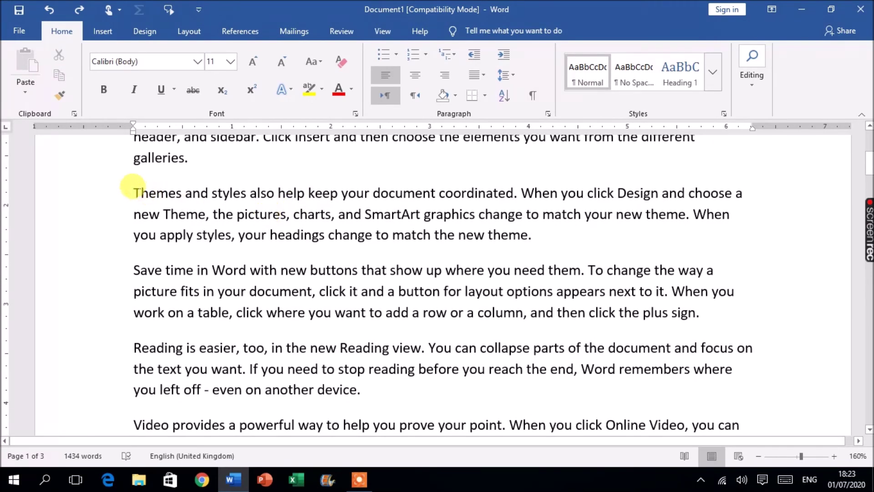
left_click_drag(132, 188, 513, 193)
left_click(169, 9)
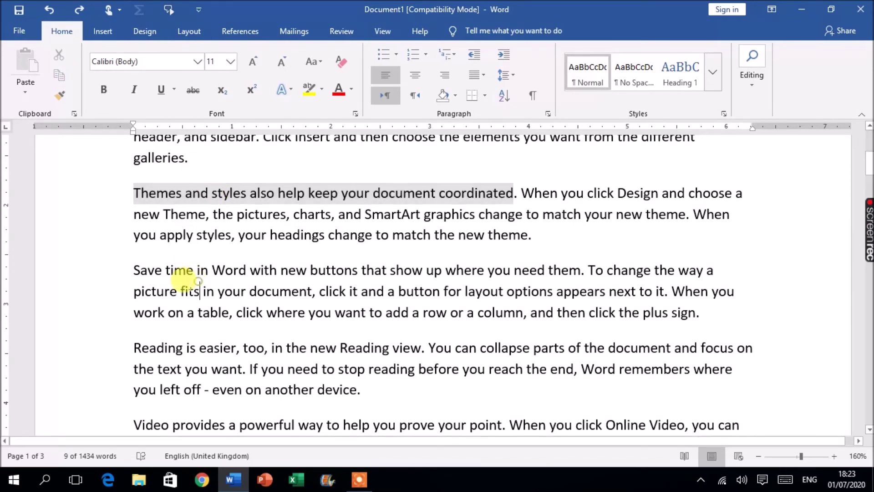
Select the text from "Word provides header, footer, cover page" to "complement each other" further down the document and read it aloud with Speak.
left_click(200, 291)
scroll(154, 271, "down", 1)
scroll(154, 271, "down", 2)
left_click_drag(135, 231, 371, 232)
left_click(314, 306)
mouse_move(472, 309)
left_mouse_down()
mouse_move(733, 310)
mouse_move(397, 315)
mouse_move(312, 329)
mouse_move(439, 331)
left_mouse_up()
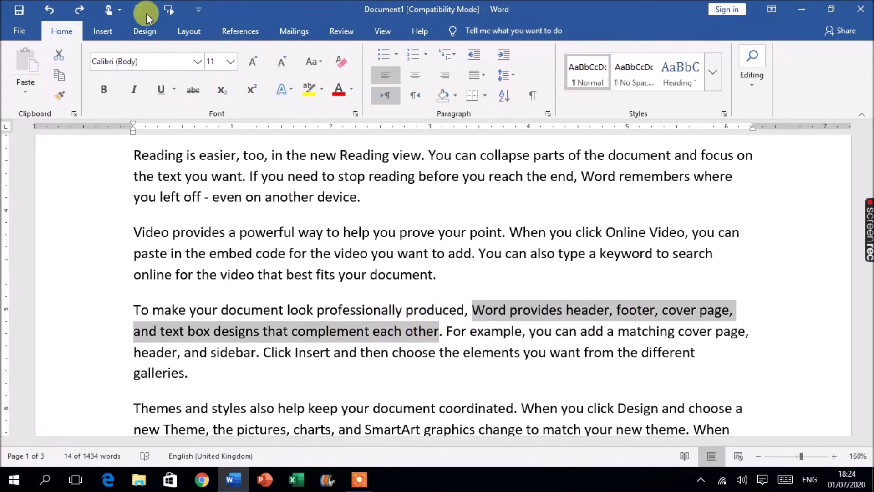
left_click(170, 13)
Return to the document's beginning and select the opening paragraph's text from "Video provides" through "embed code for".
scroll(299, 164, "down", 6)
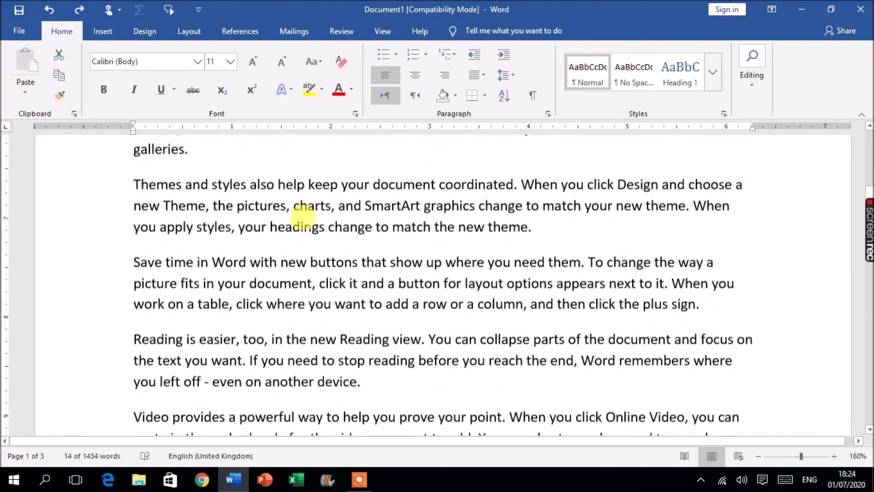
scroll(283, 223, "up", 4)
scroll(219, 197, "up", 2)
left_click(274, 261)
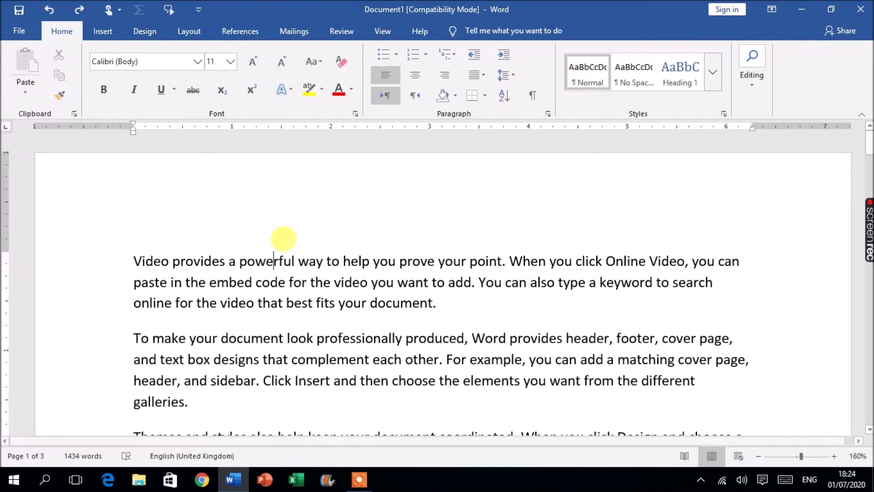
mouse_move(128, 256)
left_mouse_down()
mouse_move(445, 306)
mouse_move(135, 250)
mouse_move(141, 256)
left_mouse_up()
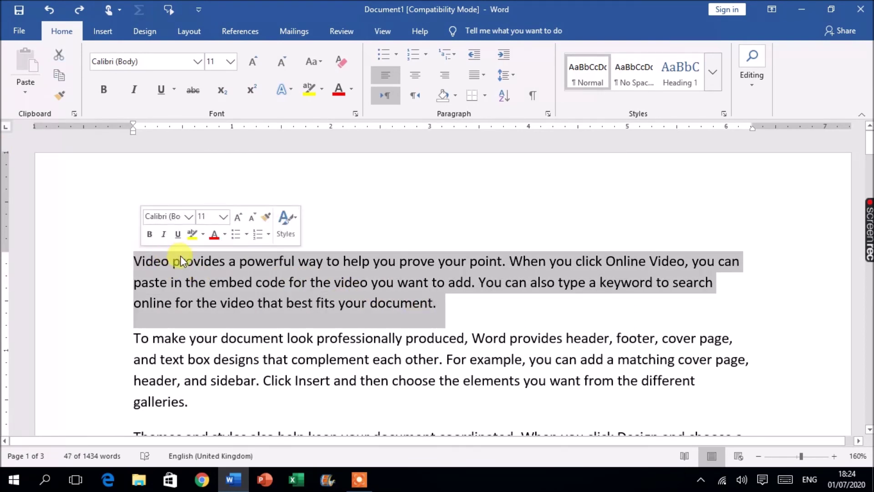
left_click(219, 356)
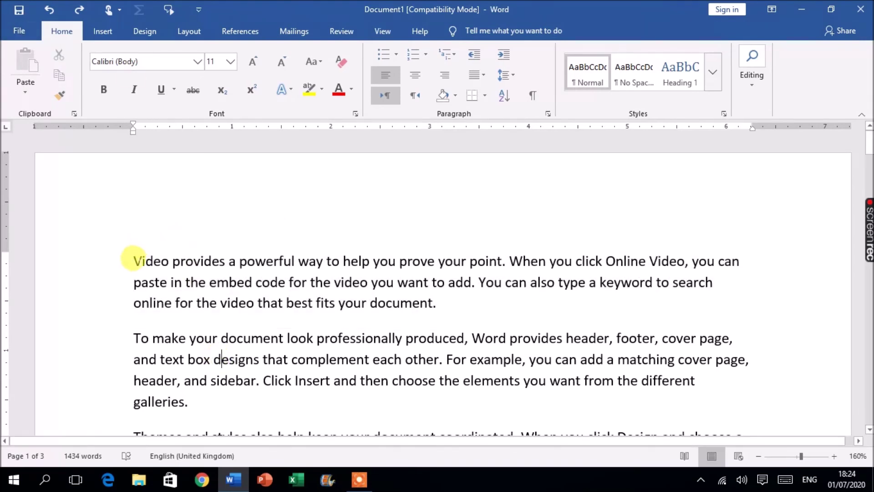
left_click_drag(133, 258, 309, 283)
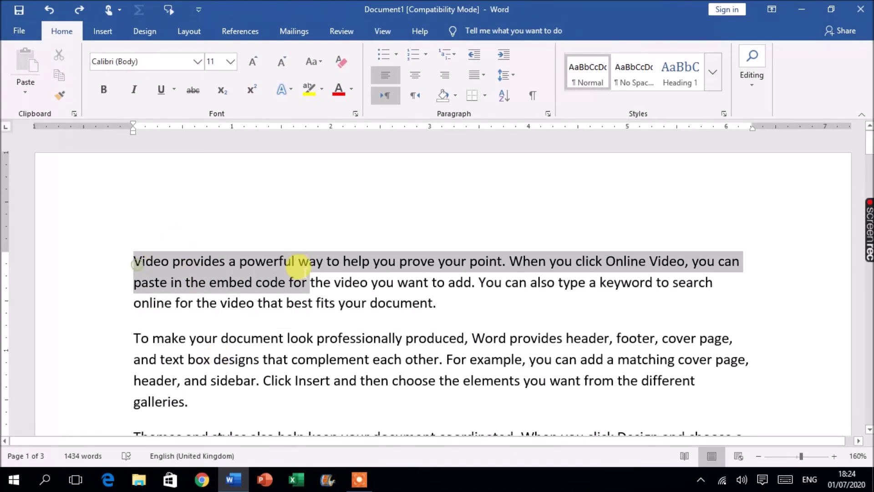
Review the Speak entry in the Quick Access Toolbar customization with All Commands listed, and close the options.
left_click(197, 10)
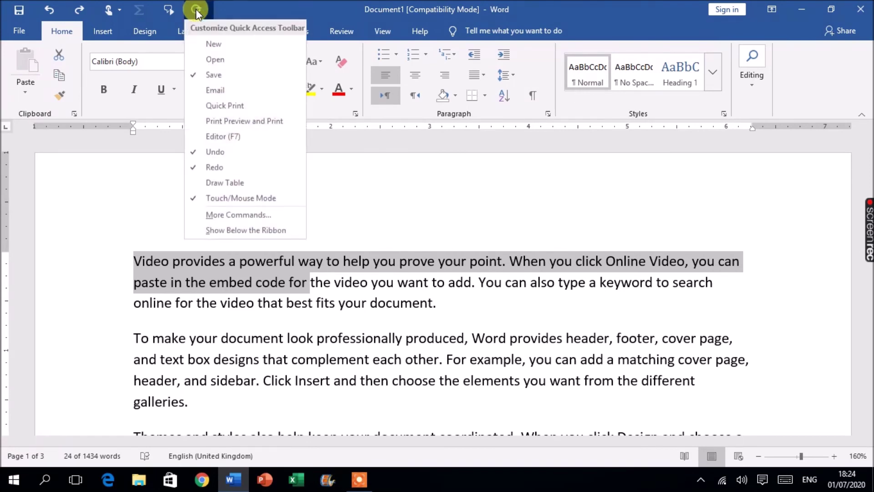
left_click(223, 214)
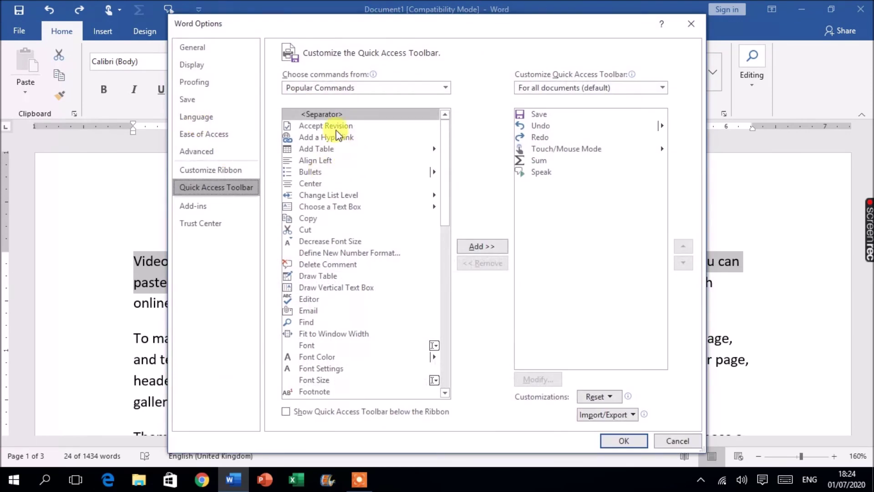
left_click(414, 88)
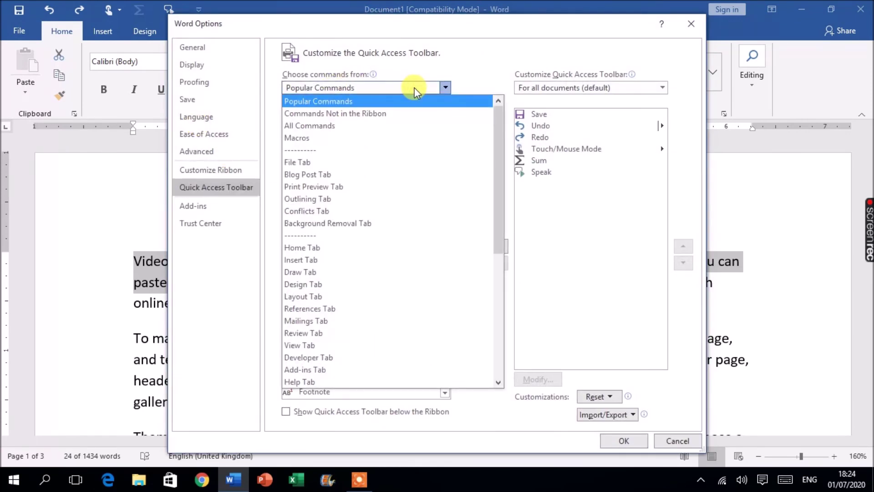
left_click(312, 127)
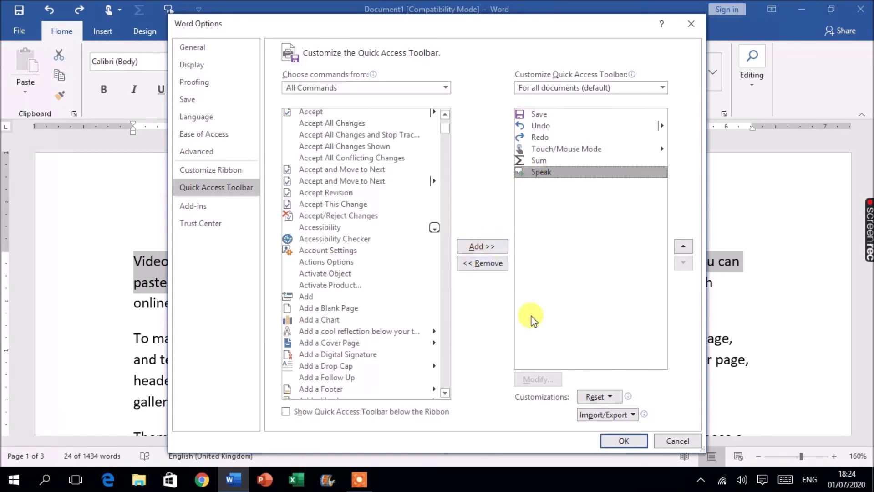
left_click(622, 441)
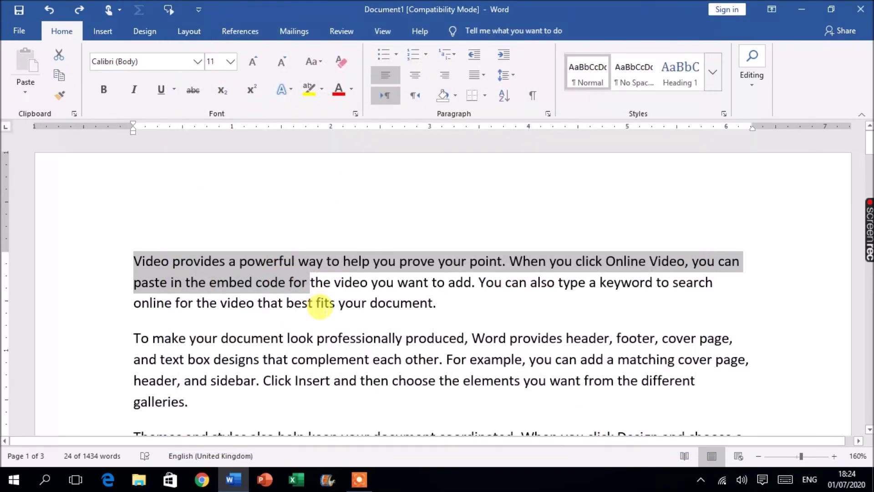
Read the selected part of the opening paragraph aloud with Speak and clear the selection.
left_click(169, 12)
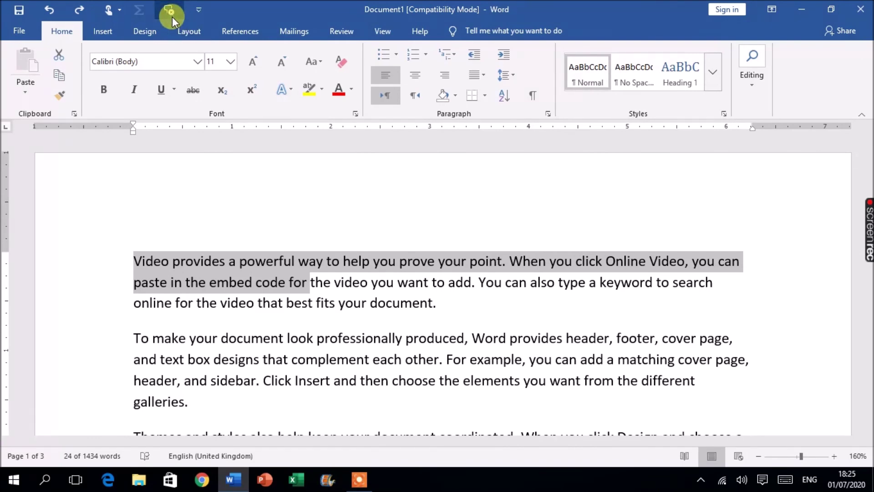
scroll(609, 256, "down", 3)
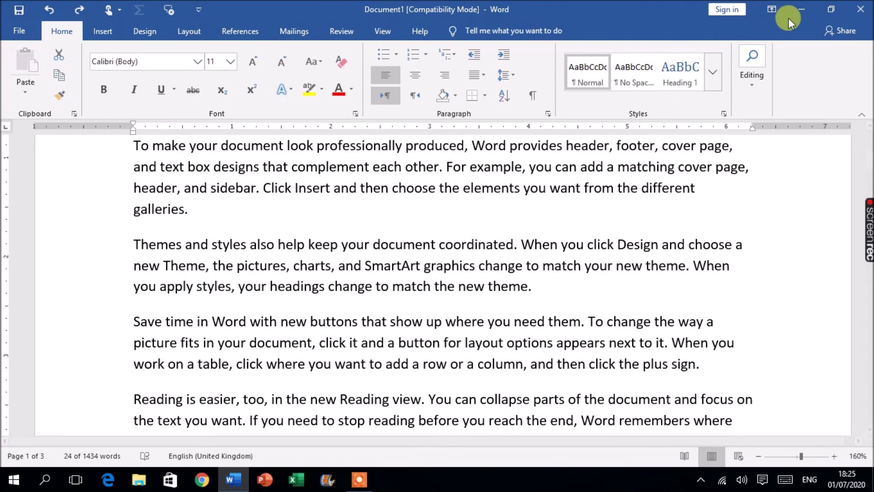
left_click(449, 189)
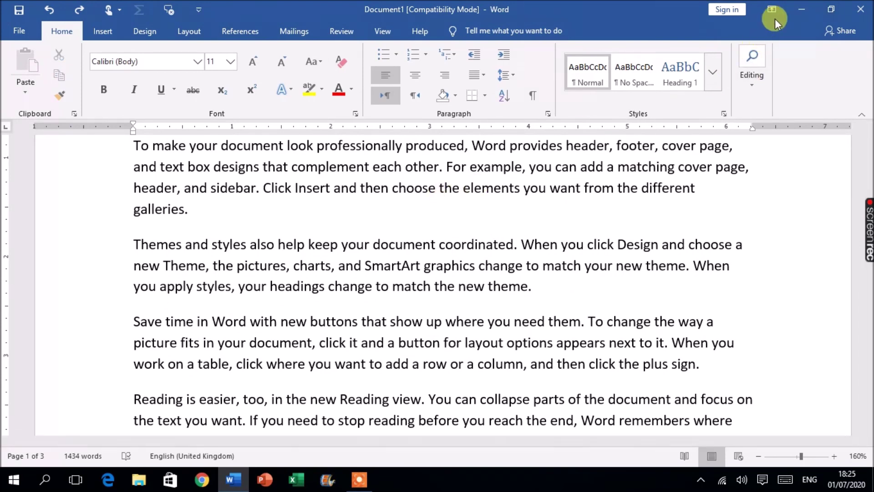
scroll(511, 168, "up", 3)
left_click(427, 261)
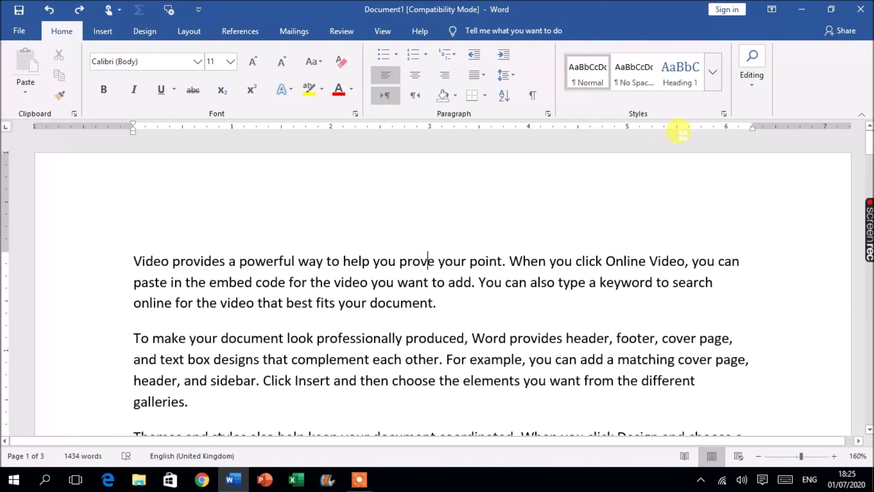
Minimize the document window to show the desktop.
scroll(611, 252, "down", 1)
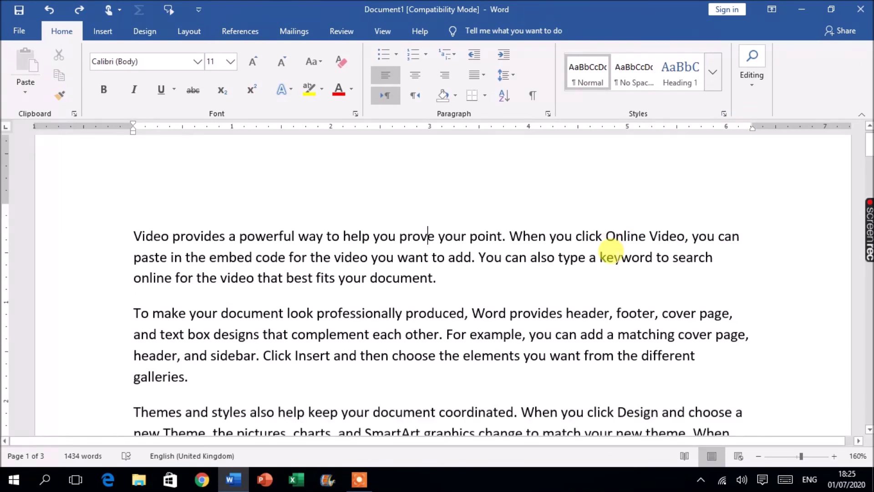
scroll(611, 251, "down", 2)
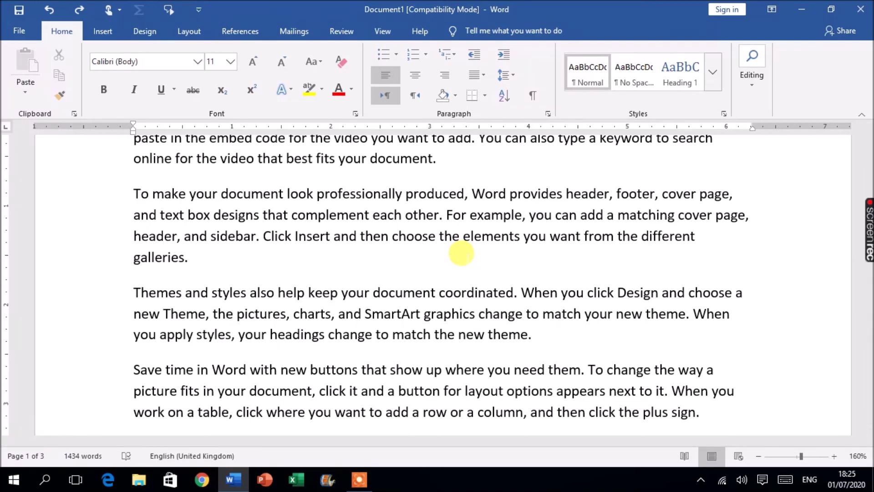
scroll(499, 306, "down", 3)
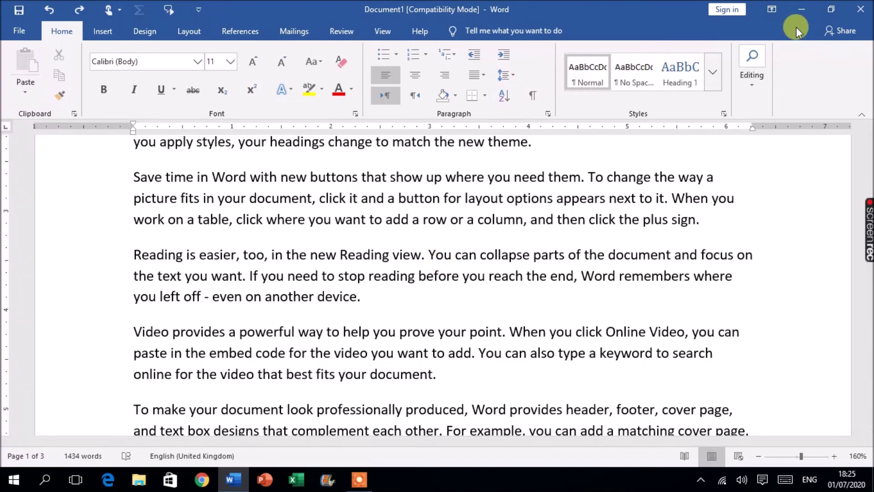
left_click(802, 10)
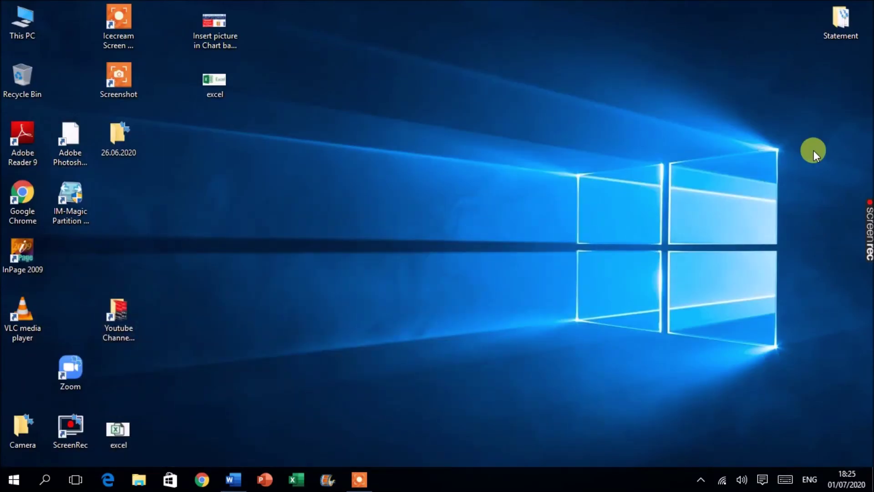